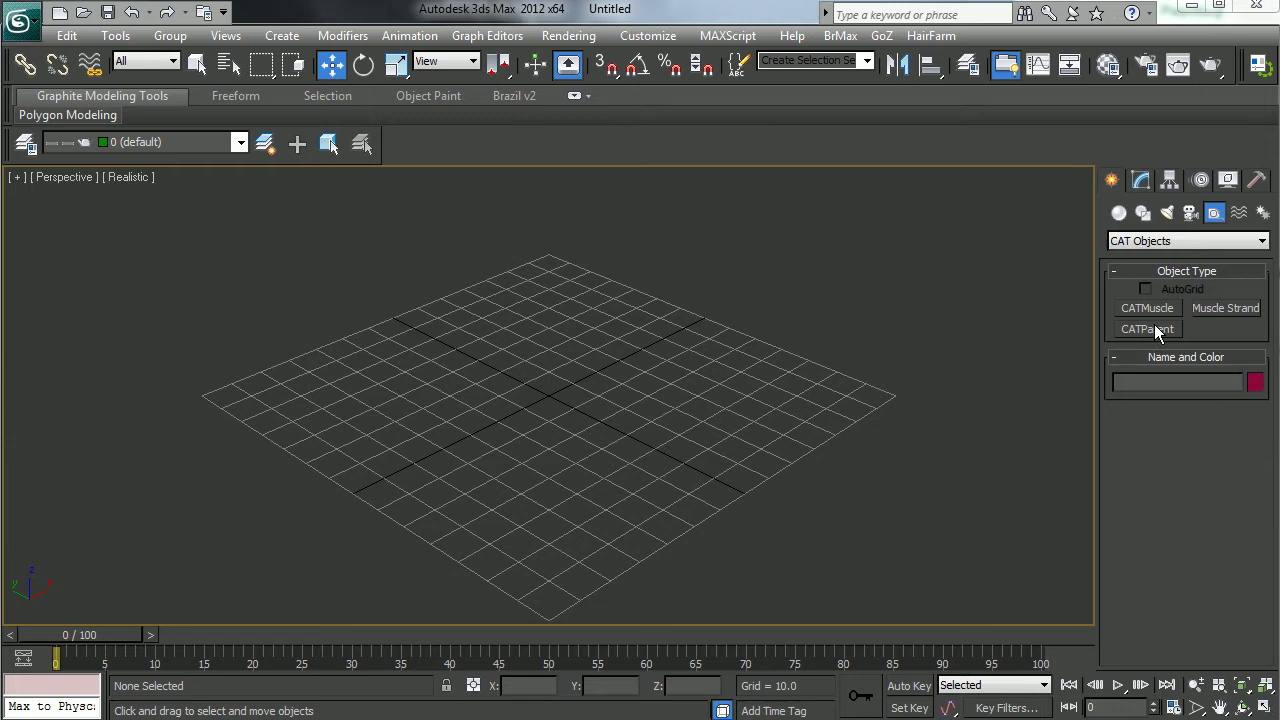
# - Create a CATParent using the Base Human preset, dragged out at the grid centre as Character001
pyautogui.click(1155, 331)
pyautogui.scroll(-3, 1180, 500)
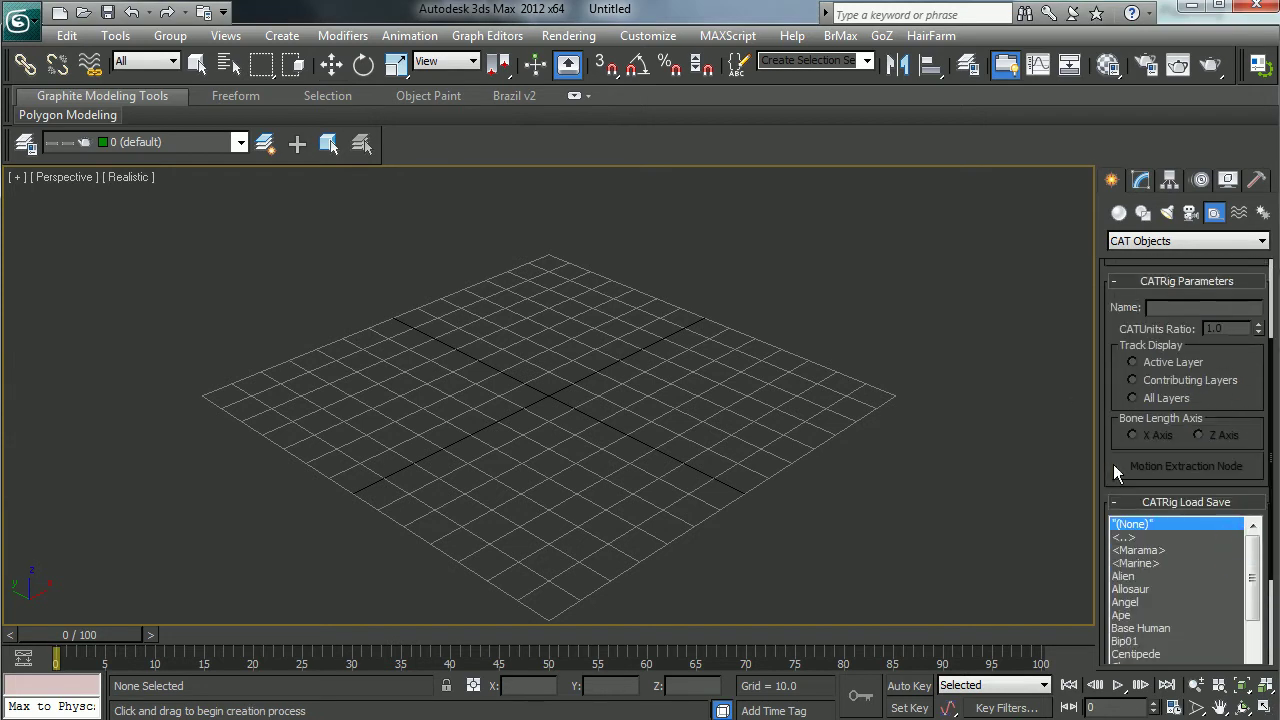
pyautogui.moveTo(1098, 481); pyautogui.dragTo(1040, 490)
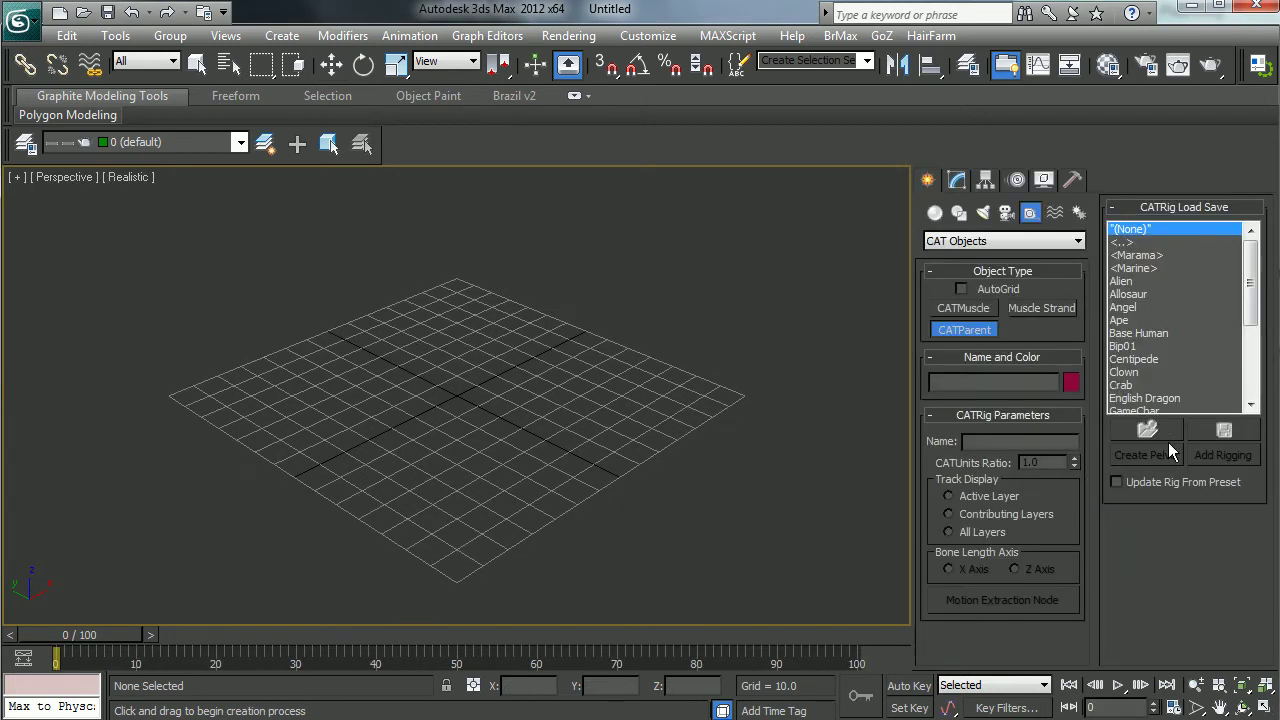
pyautogui.click(1157, 330)
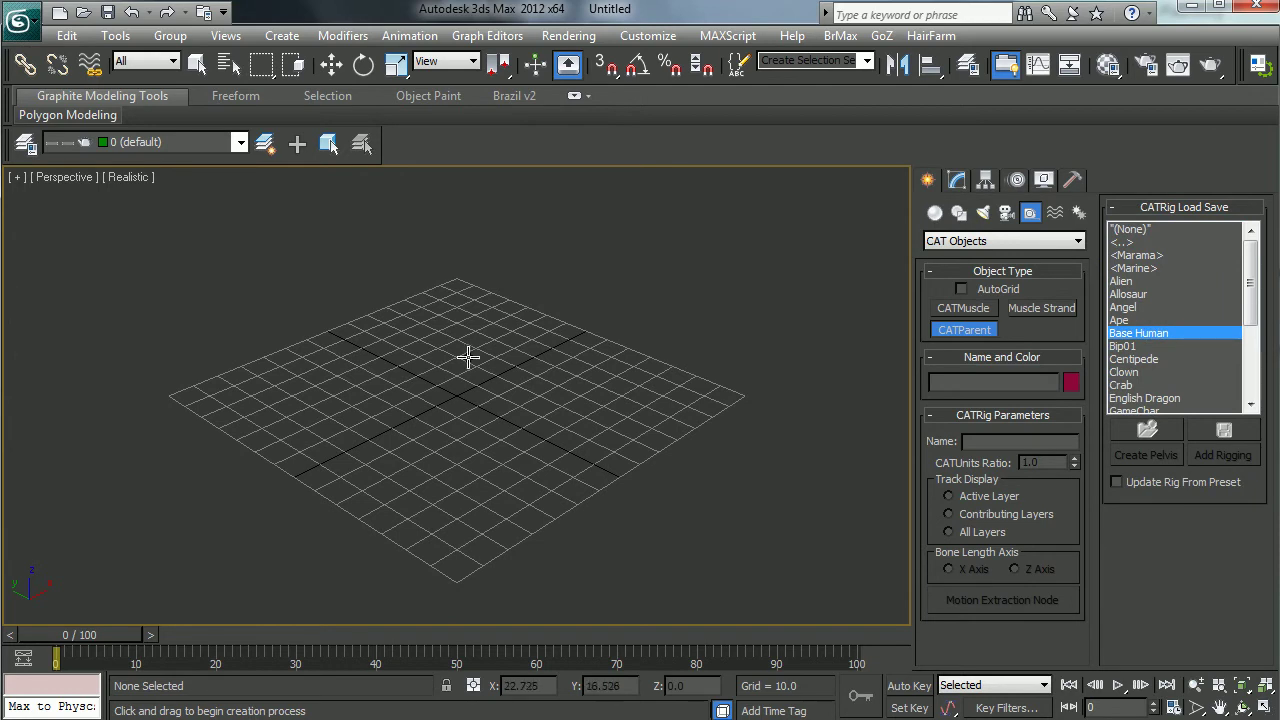
pyautogui.moveTo(462, 400); pyautogui.dragTo(535, 405)
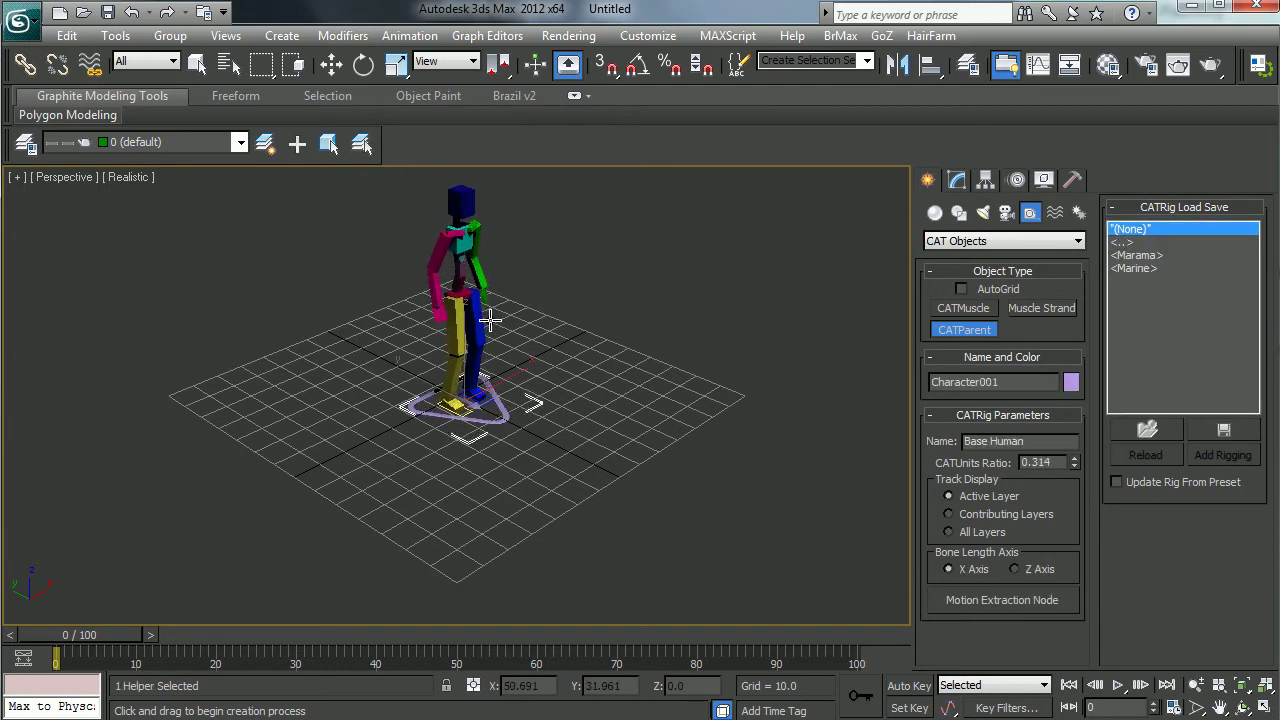
# - With Auto Key on, move the rig to a new grid position at frame 30, then scrub to preview
pyautogui.click(331, 64)
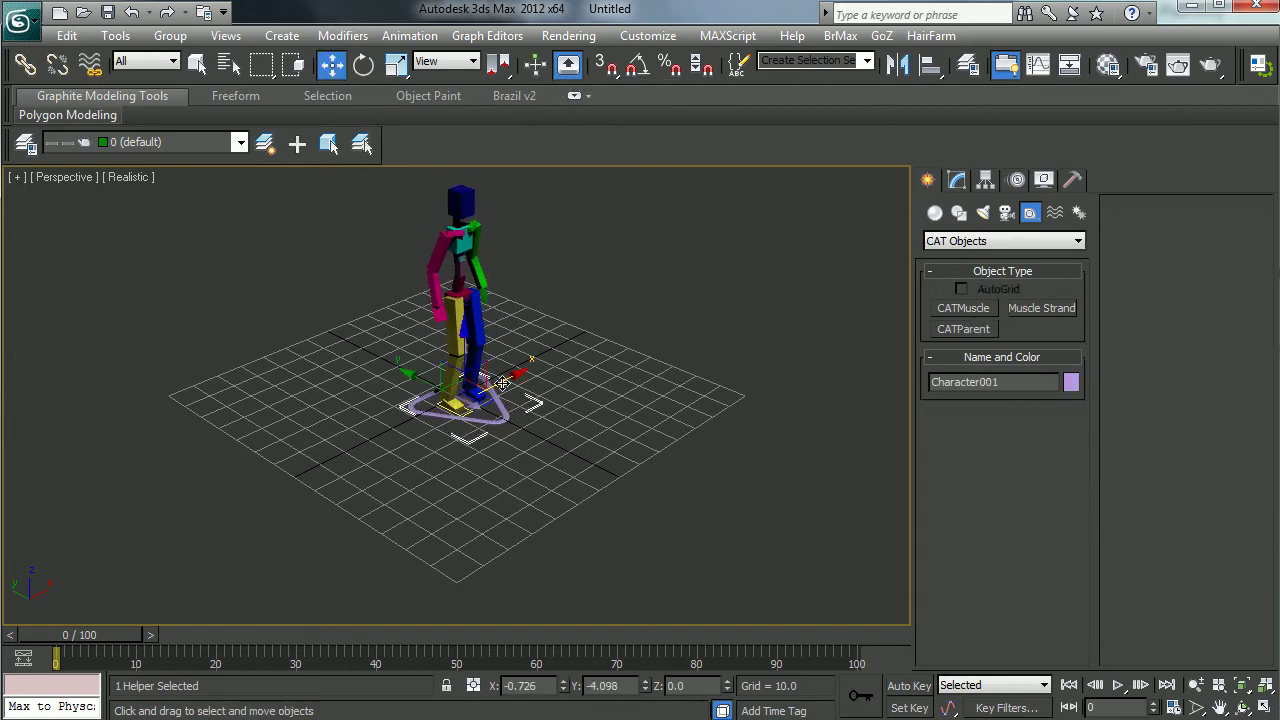
pyautogui.moveTo(504, 386); pyautogui.dragTo(551, 387)
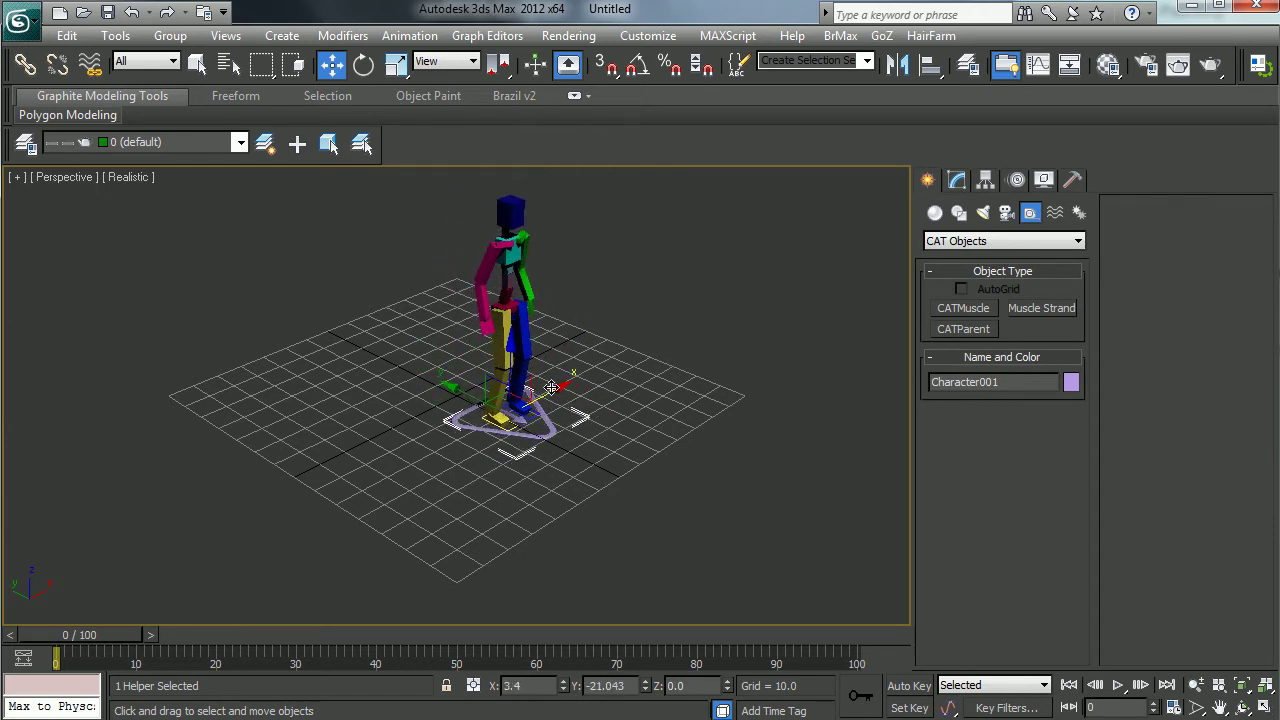
pyautogui.click(910, 686)
pyautogui.moveTo(127, 635); pyautogui.dragTo(378, 634)
pyautogui.press('w')
pyautogui.moveTo(552, 393); pyautogui.dragTo(519, 413)
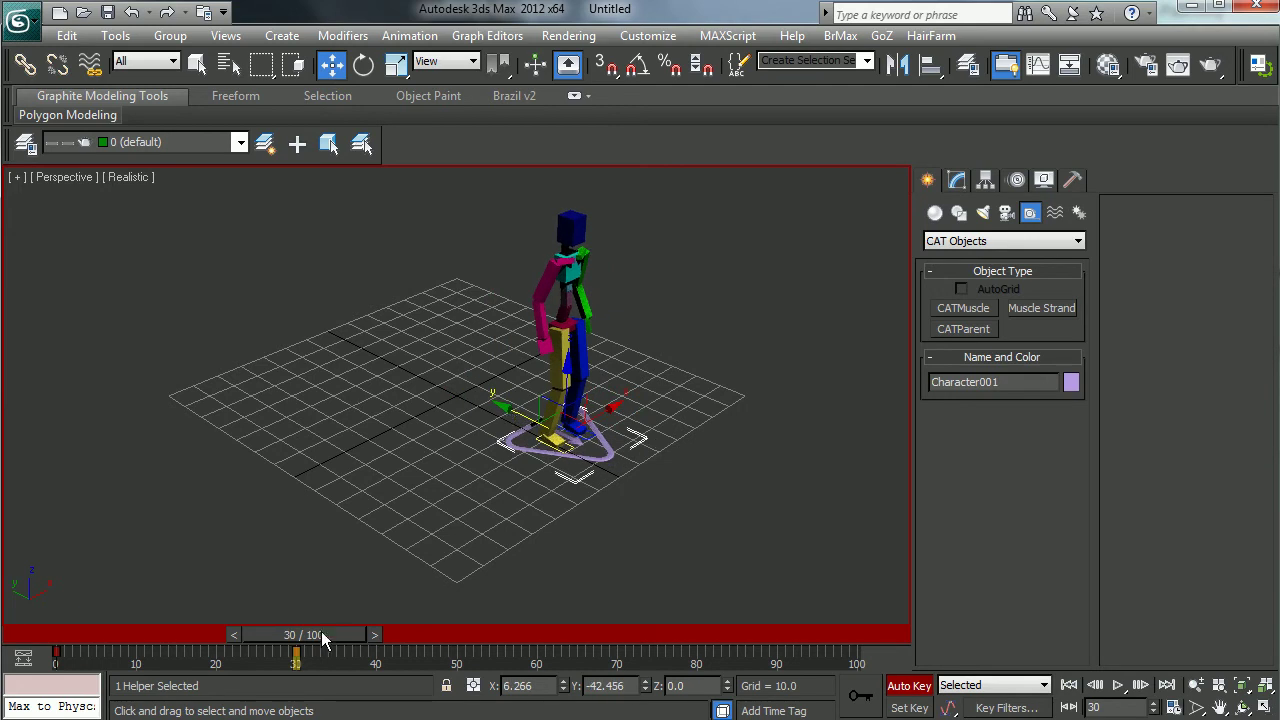
pyautogui.moveTo(340, 638); pyautogui.dragTo(78, 632)
pyautogui.press('w')
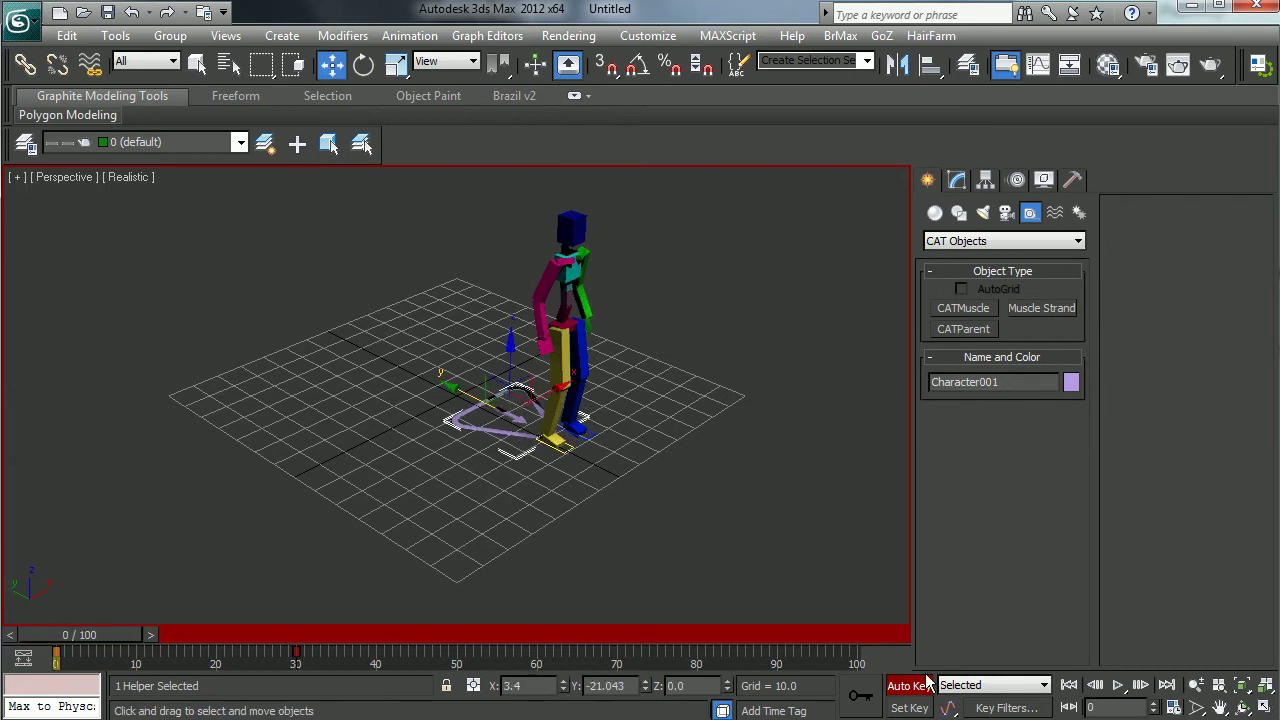
pyautogui.click(920, 690)
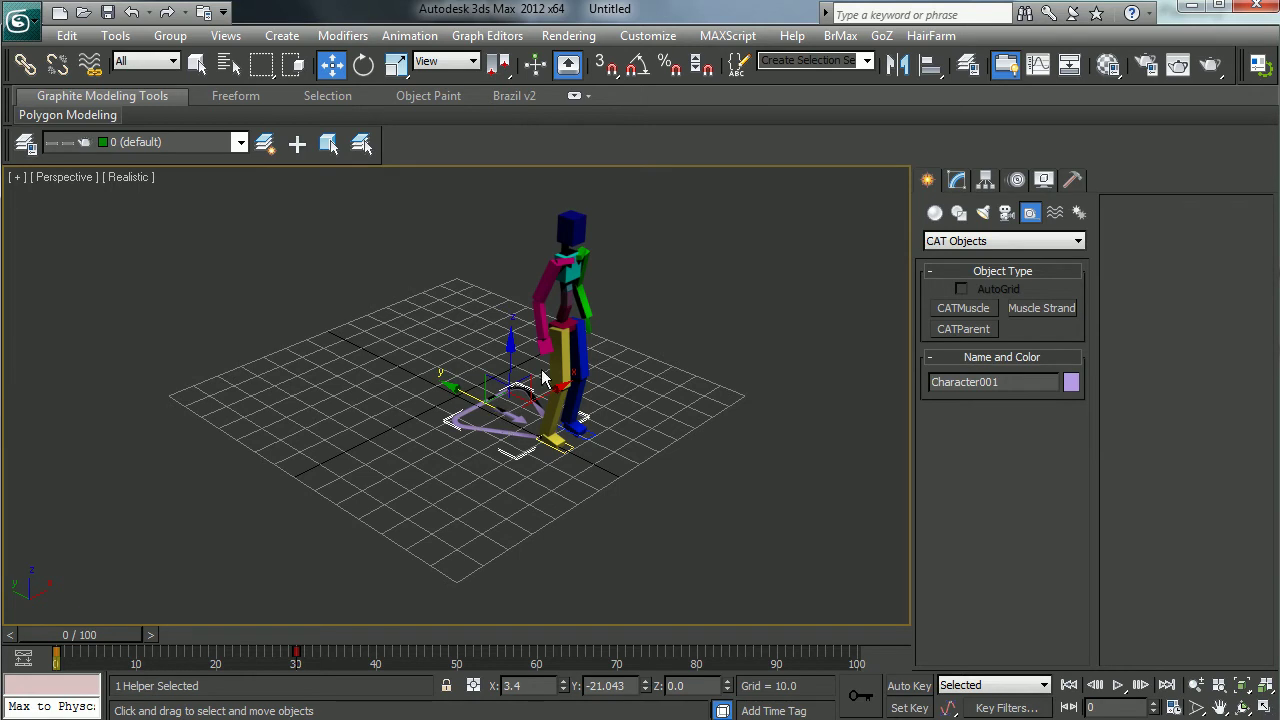
# - Add an absolute animation layer from the Motion panel's Layer Manager Abs flyout
pyautogui.click(1015, 178)
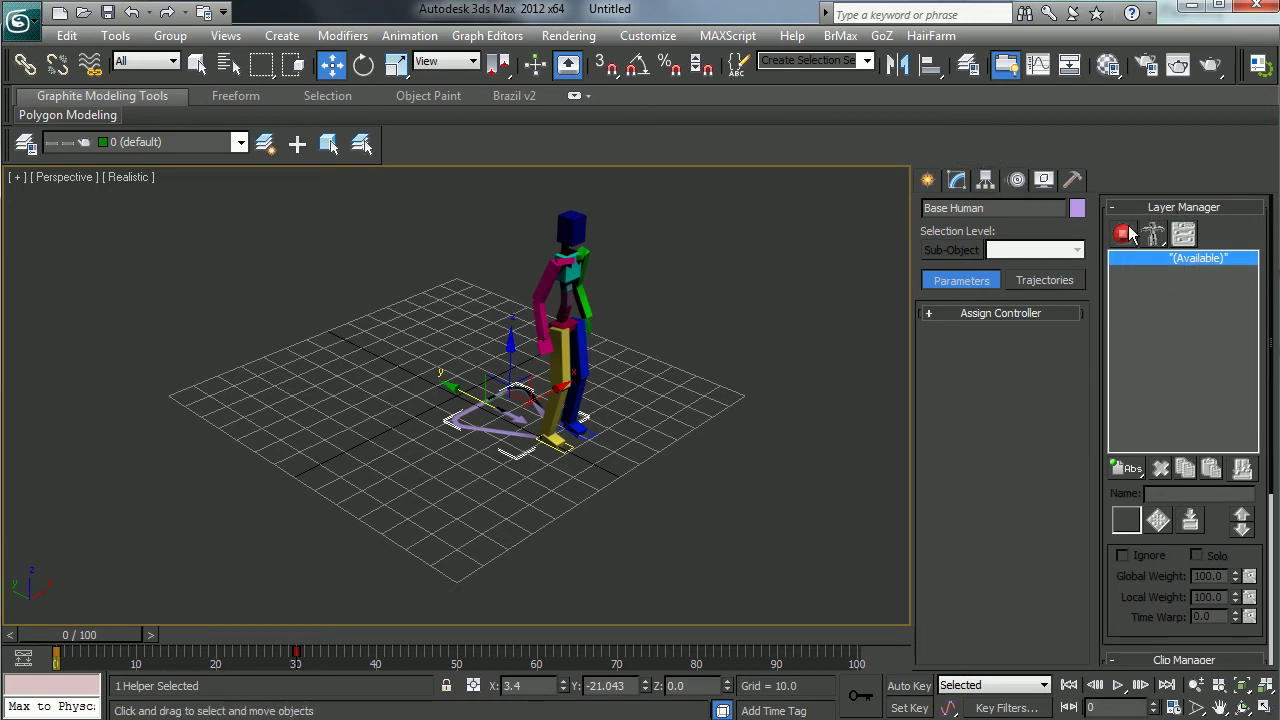
pyautogui.click(1136, 474)
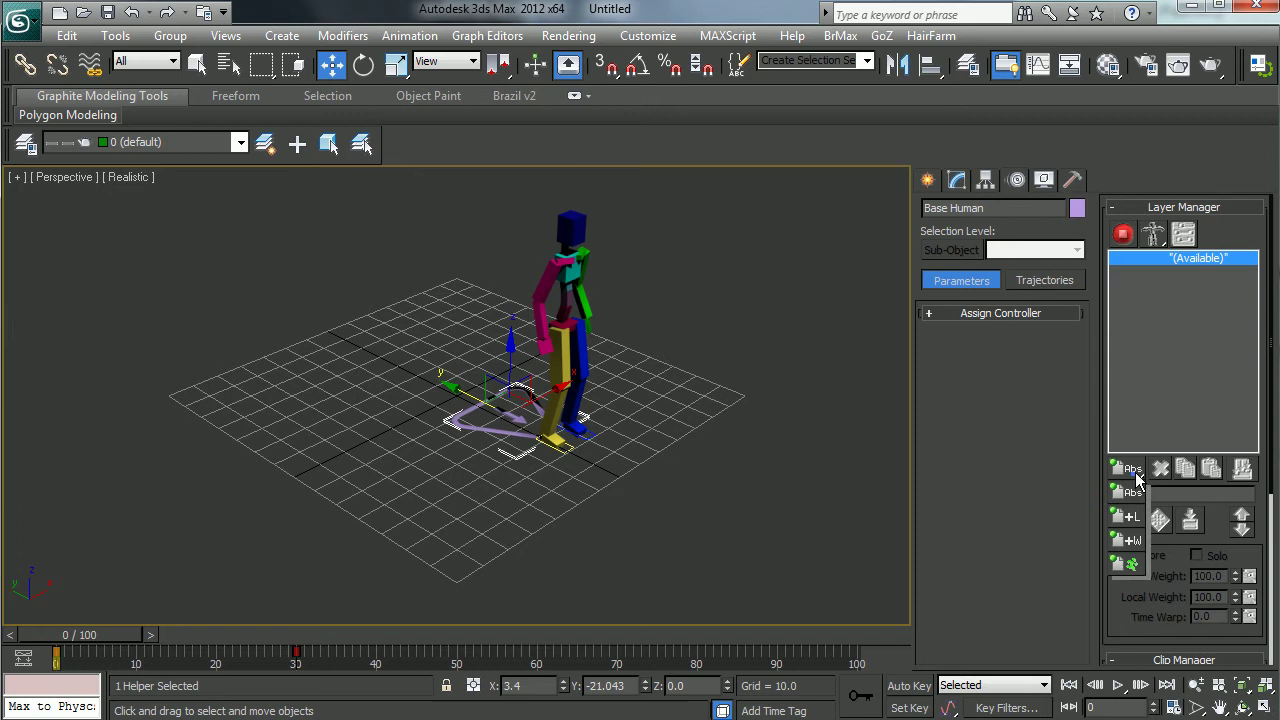
pyautogui.click(1135, 482)
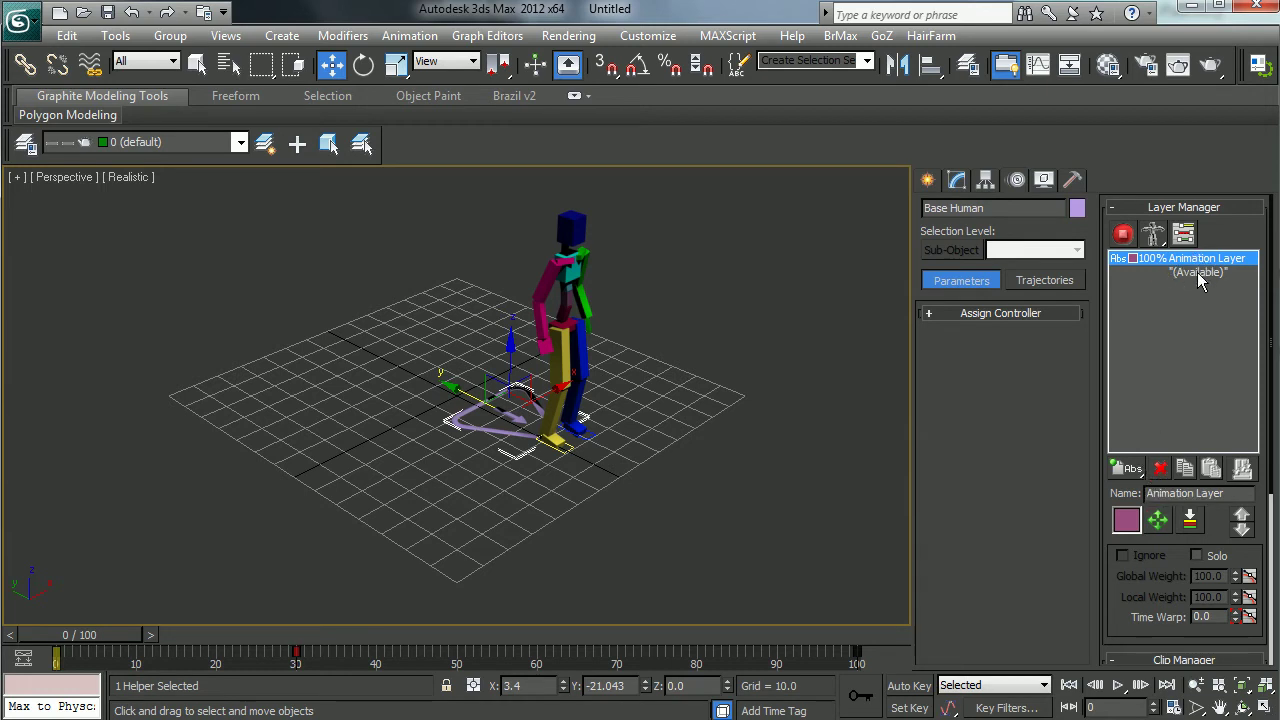
# - Display the Animation Layer transform, zoom to the feet, and nudge the gizmo slightly
pyautogui.click(1157, 522)
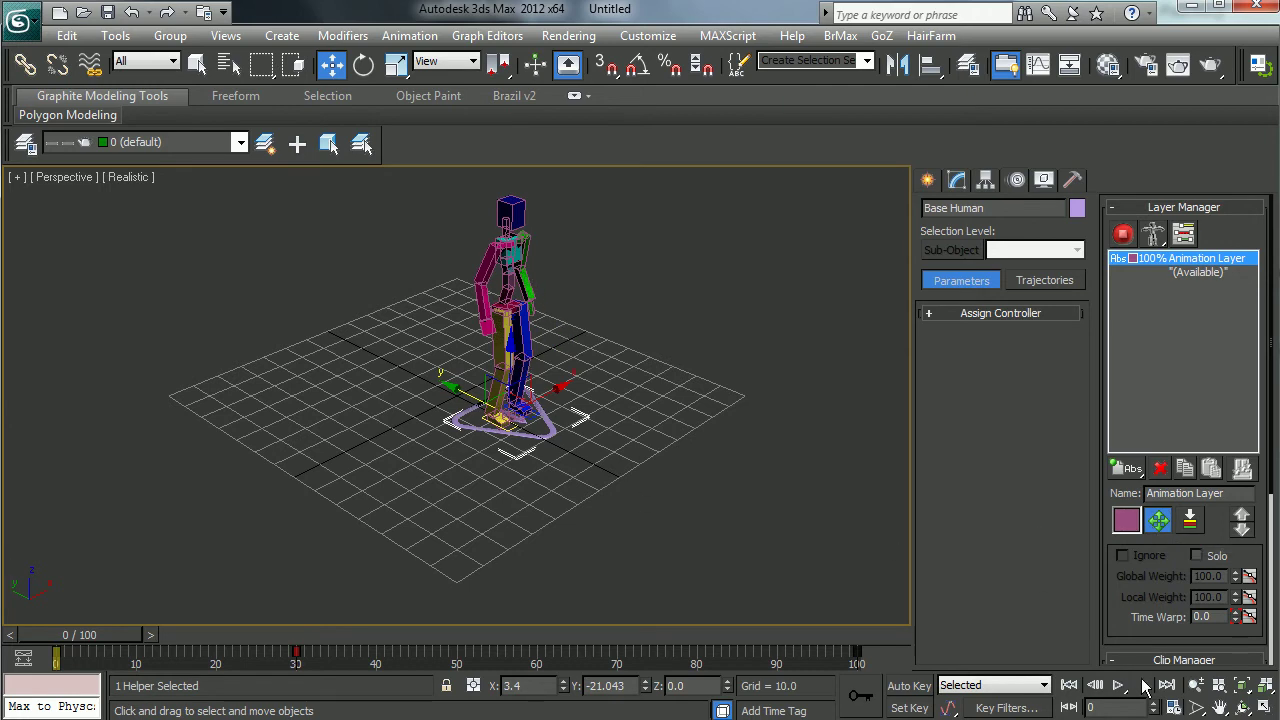
pyautogui.click(1196, 685)
pyautogui.moveTo(572, 421); pyautogui.dragTo(593, 366)
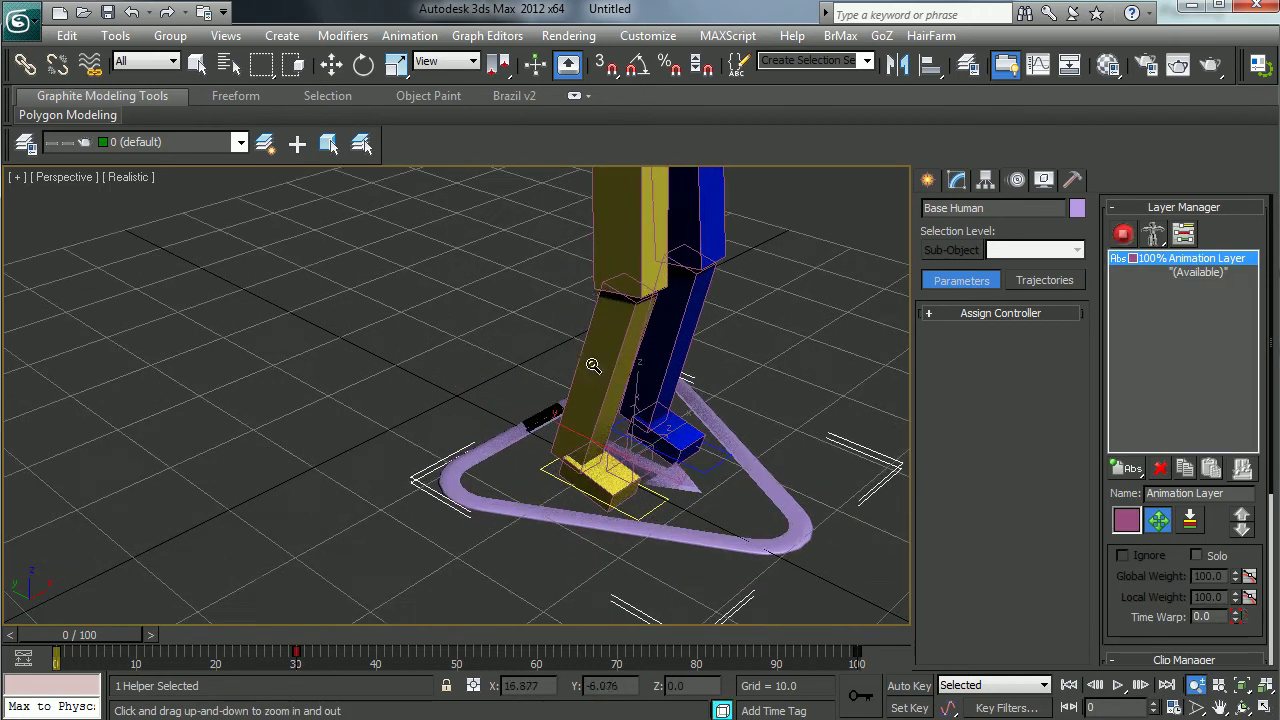
pyautogui.click(330, 64)
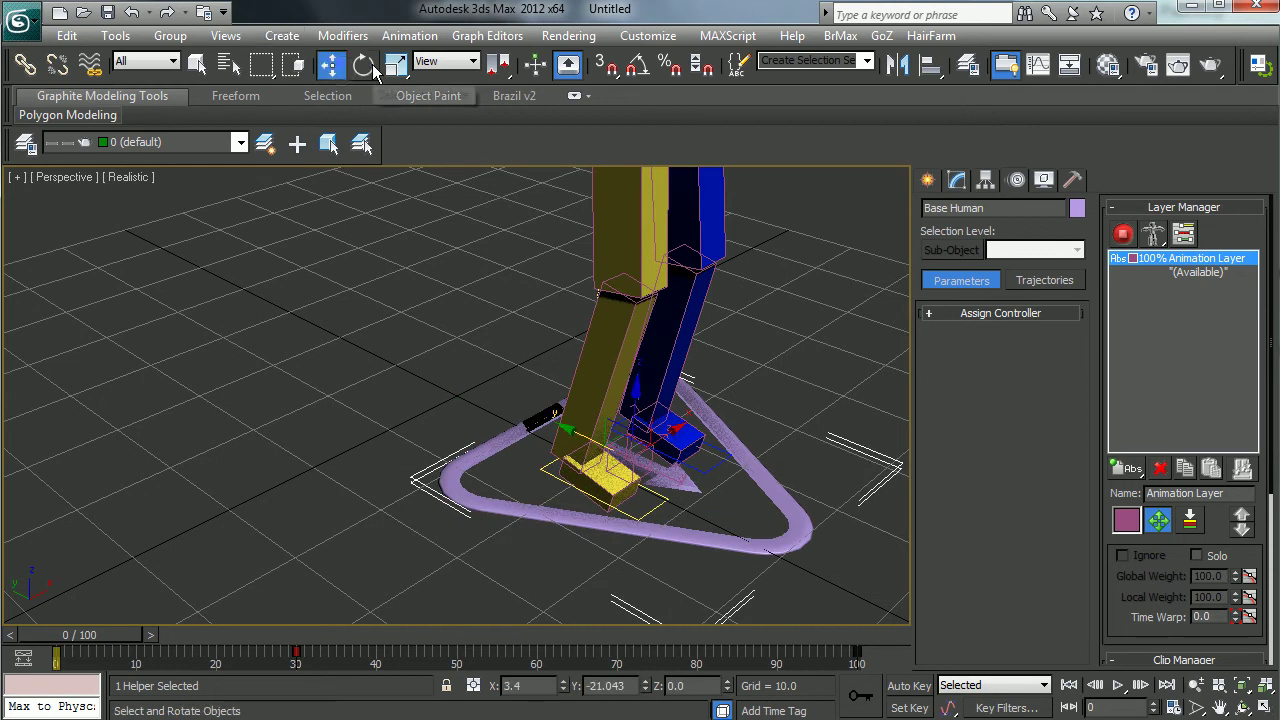
pyautogui.click(637, 449)
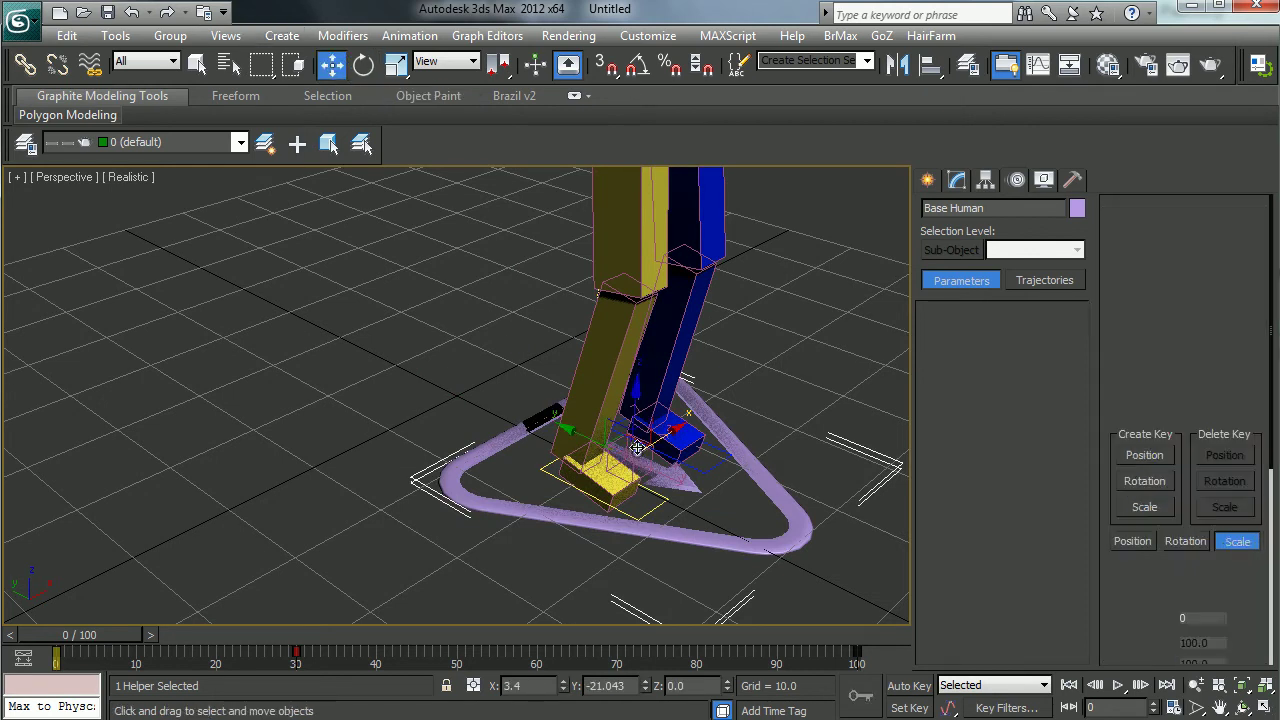
pyautogui.click(663, 438)
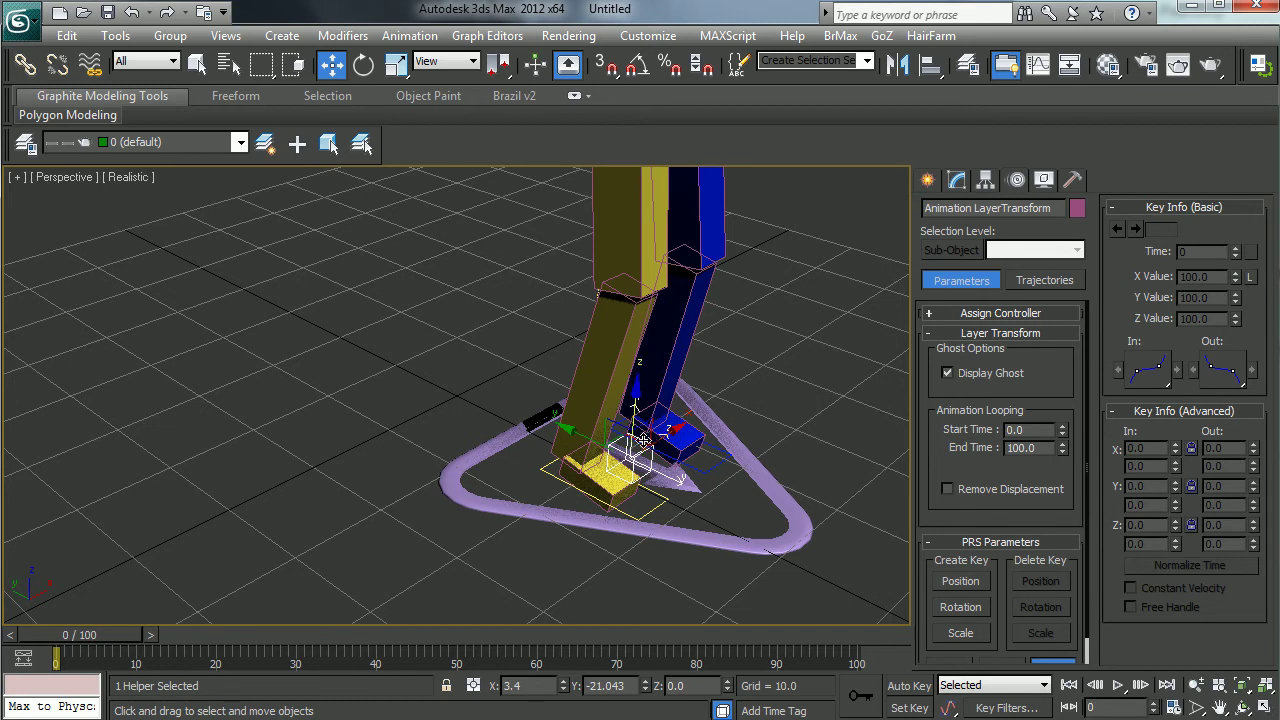
pyautogui.moveTo(600, 432)
pyautogui.mouseDown()
pyautogui.moveTo(680, 480)
pyautogui.moveTo(600, 432)
pyautogui.moveTo(590, 445)
pyautogui.moveTo(592, 426)
pyautogui.mouseUp()
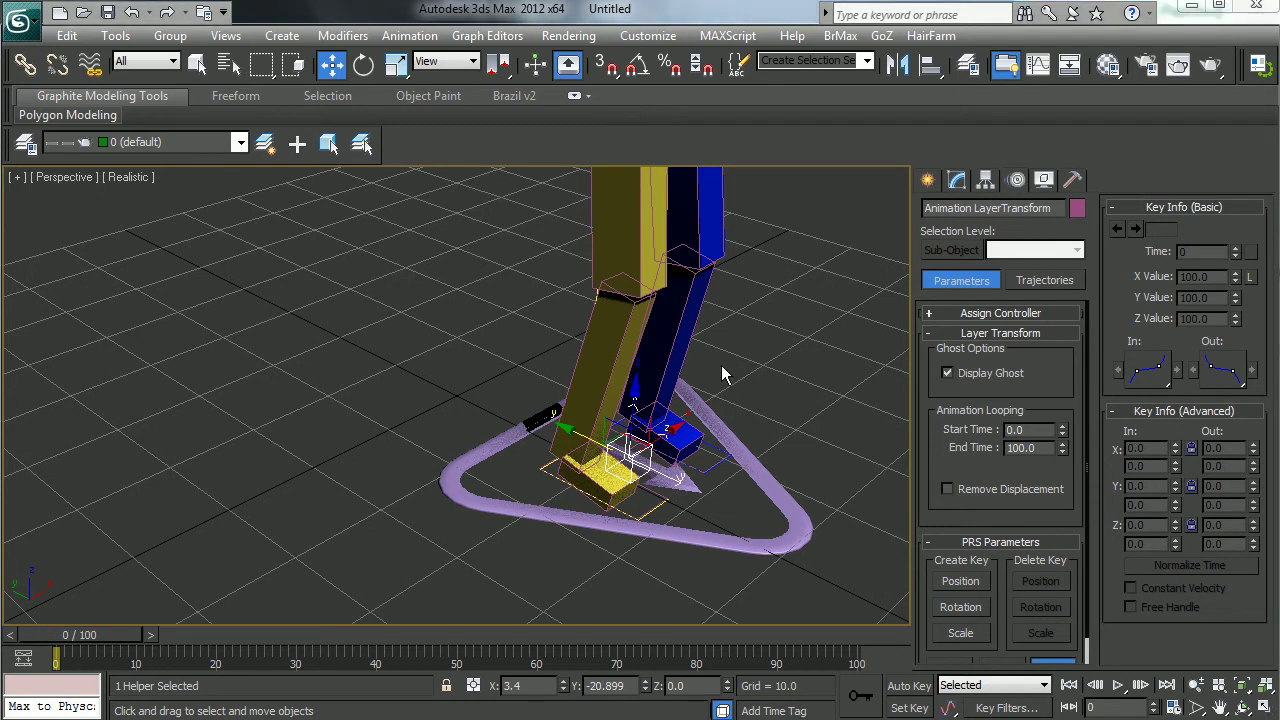
# - Select the base triangle, toggle Setup/Animation Mode to green, scrub, then reselect the layer transform
pyautogui.click(790, 508)
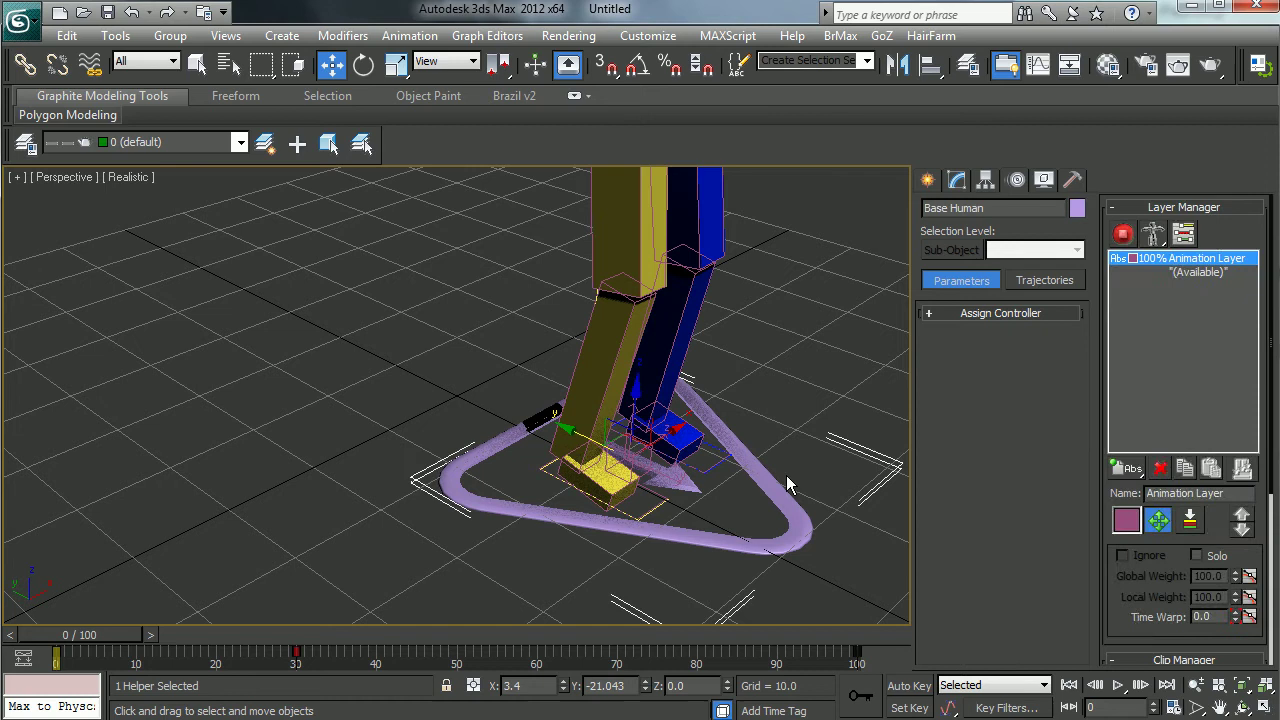
pyautogui.click(1123, 233)
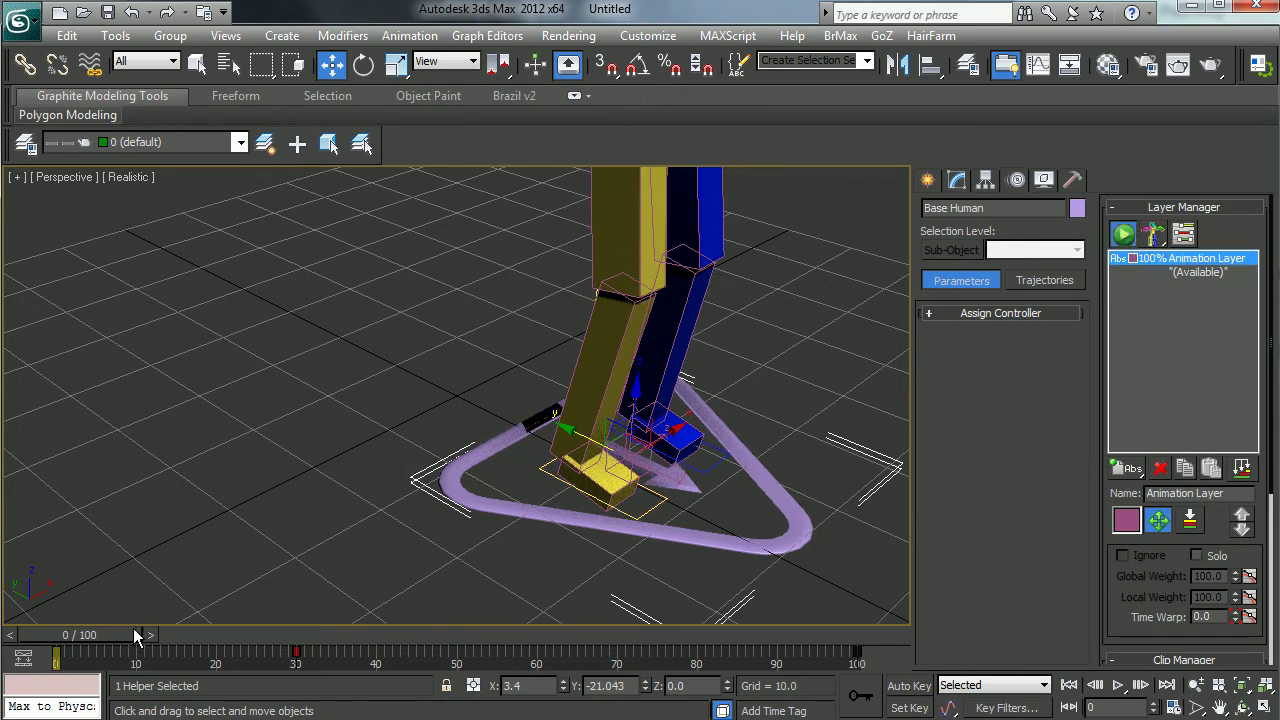
pyautogui.moveTo(137, 636)
pyautogui.mouseDown()
pyautogui.moveTo(255, 636)
pyautogui.moveTo(137, 636)
pyautogui.mouseUp()
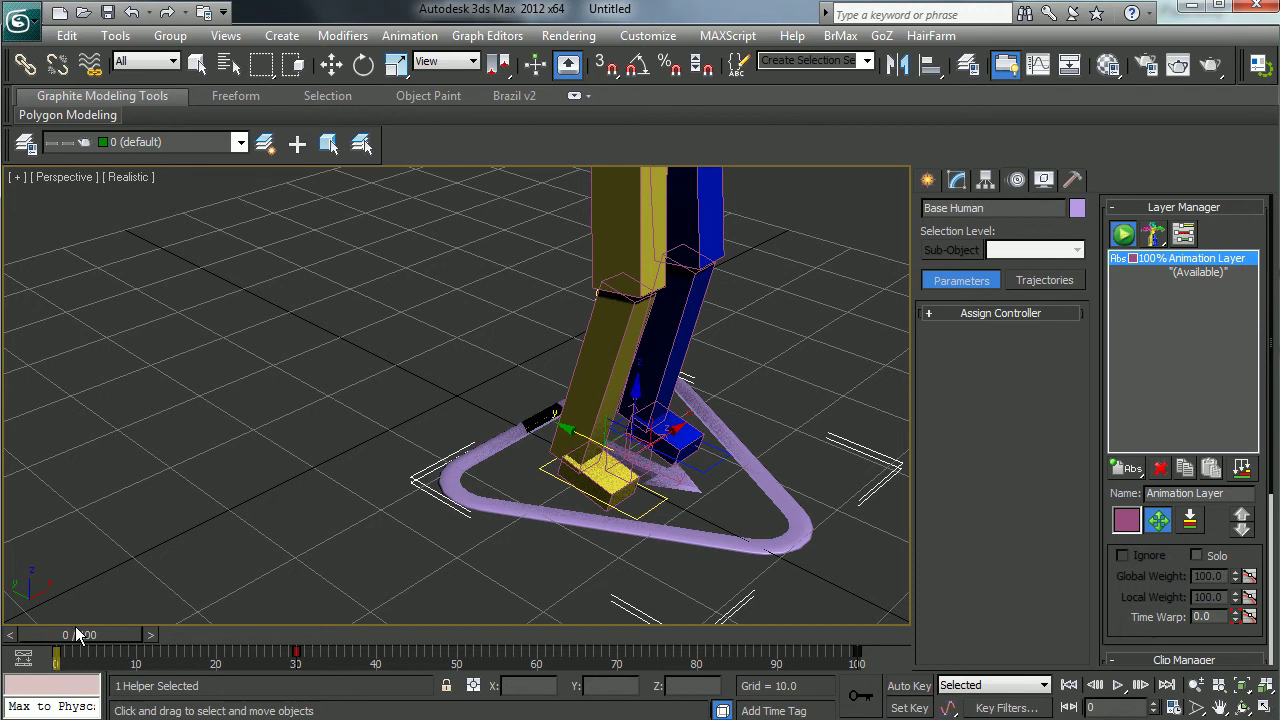
pyautogui.click(626, 440)
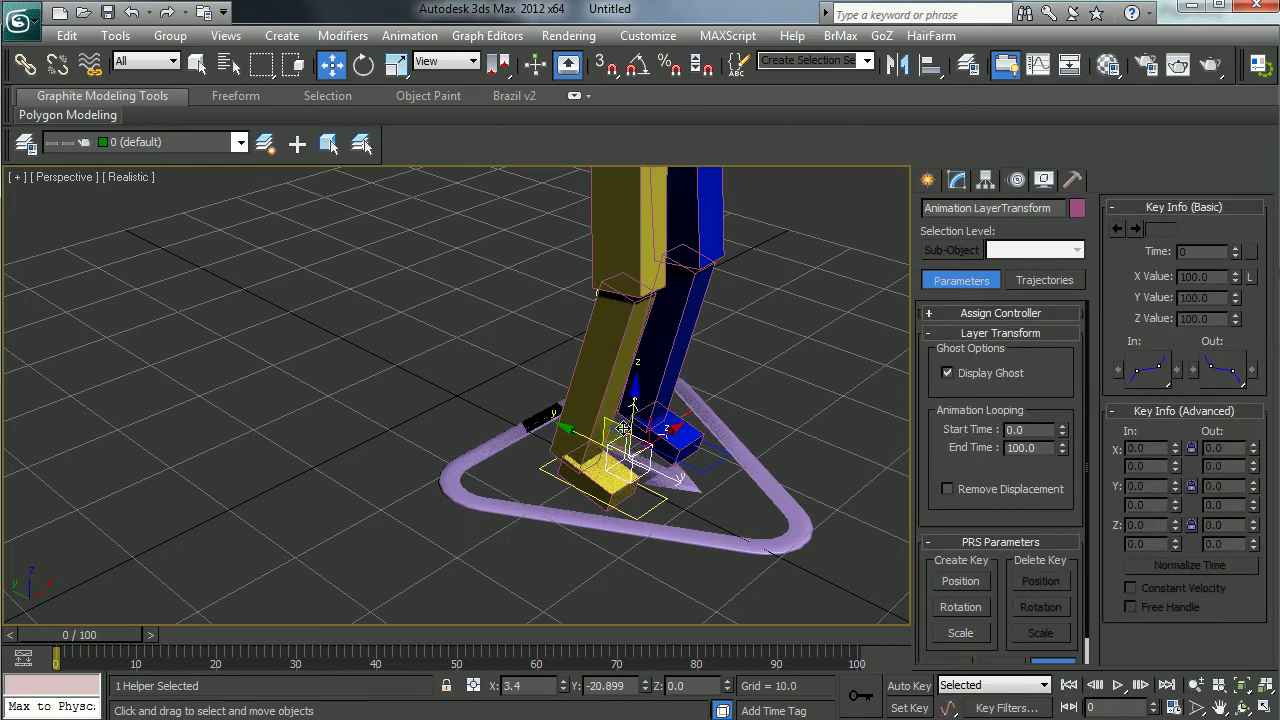
pyautogui.click(1049, 210)
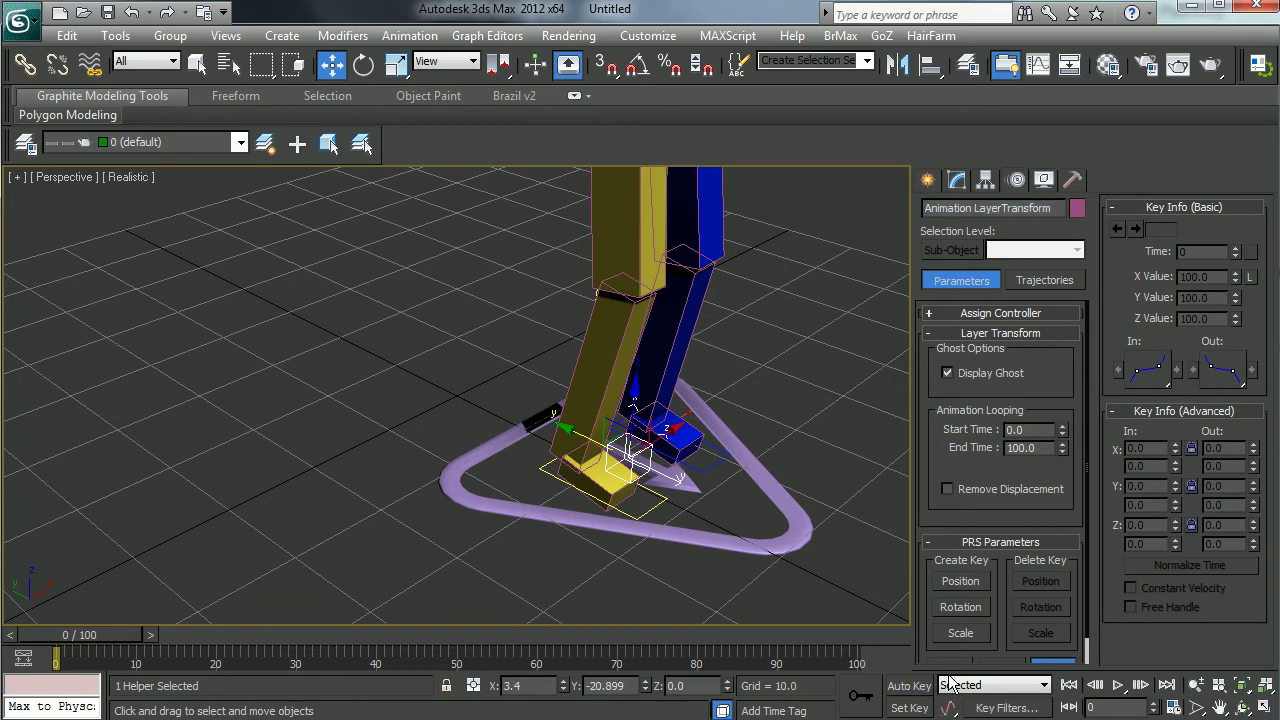
# - Key the layer transform moved away from the base triangle at frame 30, then scrub the result
pyautogui.click(909, 686)
pyautogui.moveTo(133, 637); pyautogui.dragTo(358, 636)
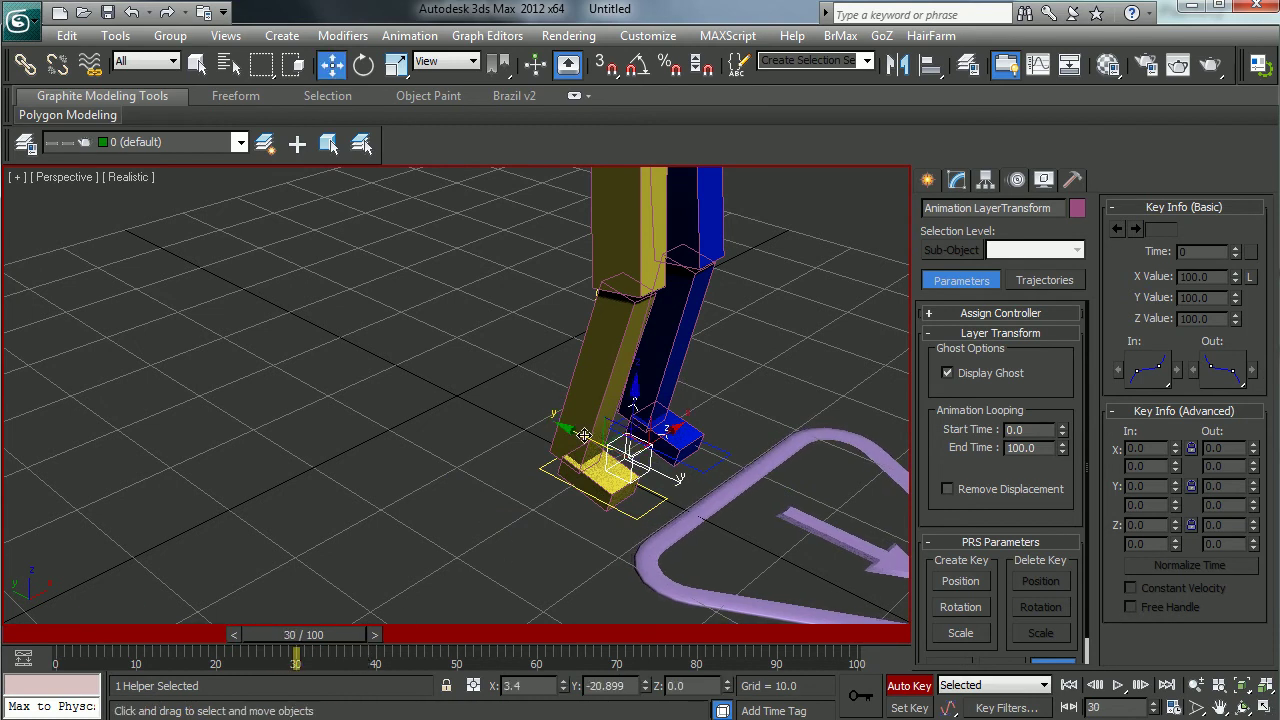
pyautogui.click(667, 436)
pyautogui.moveTo(667, 436); pyautogui.dragTo(422, 614)
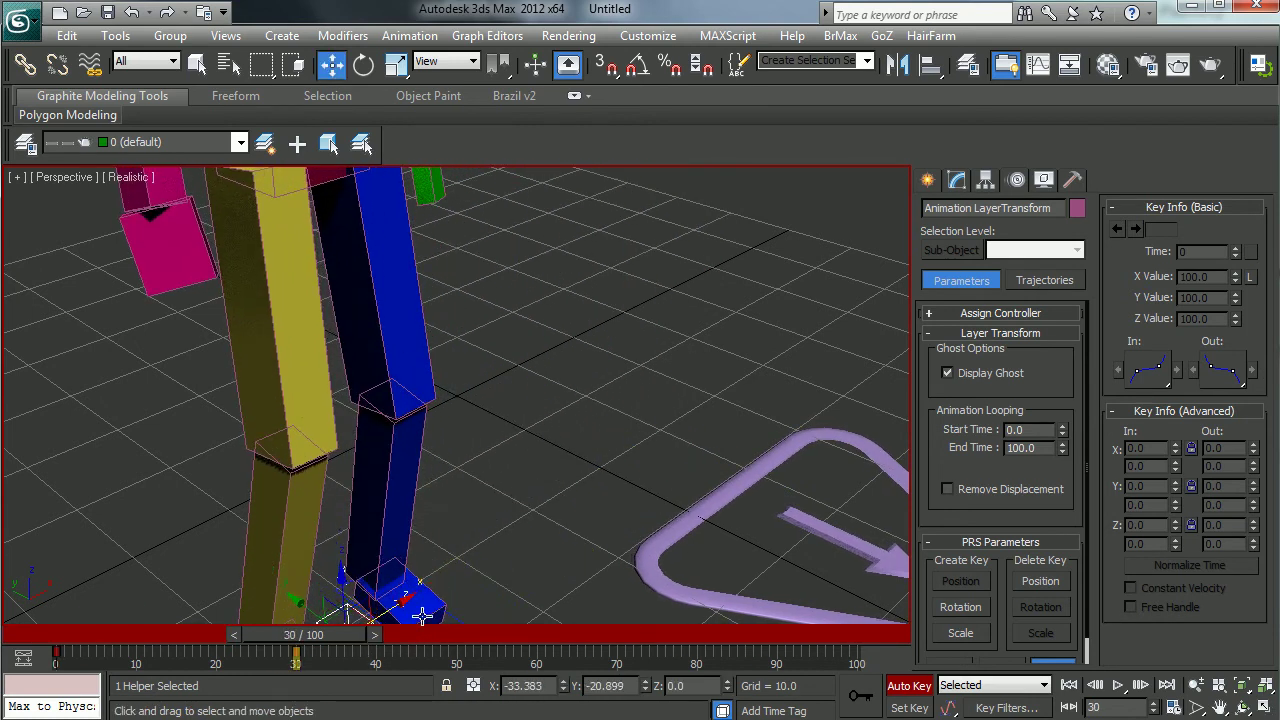
pyautogui.click(1196, 685)
pyautogui.moveTo(693, 391); pyautogui.dragTo(765, 530)
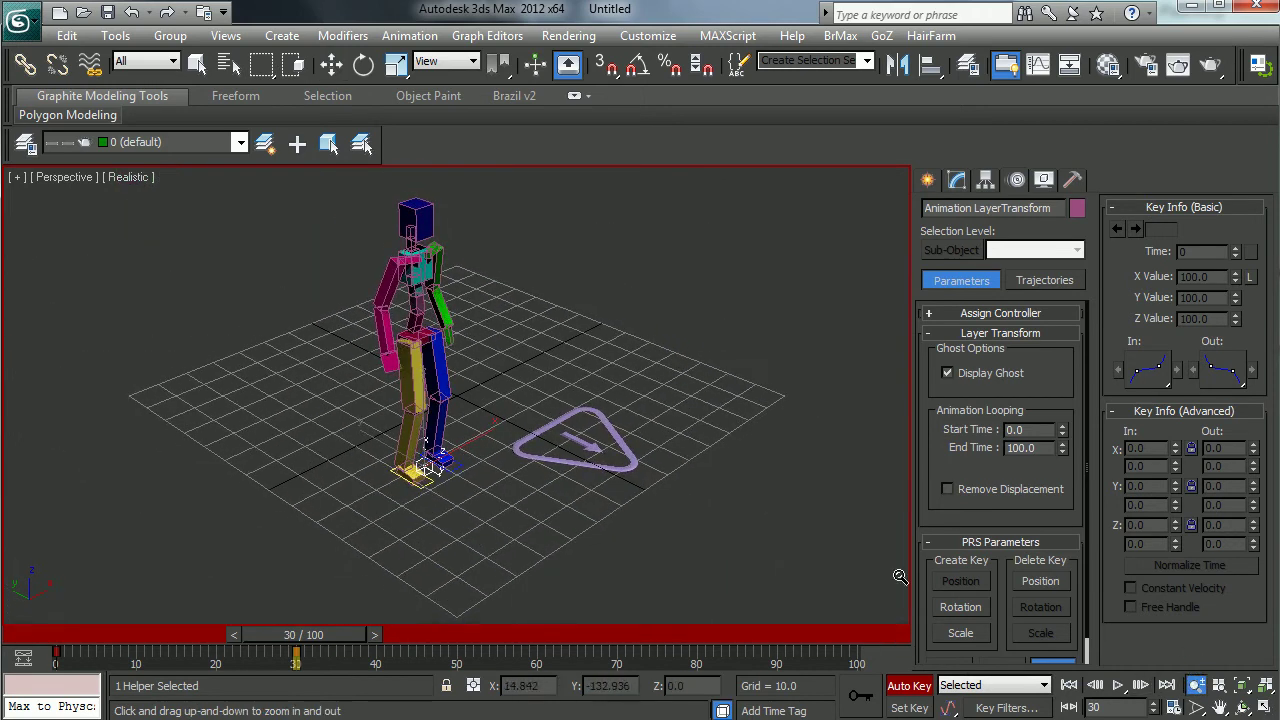
pyautogui.click(909, 685)
pyautogui.moveTo(323, 645); pyautogui.dragTo(257, 665)
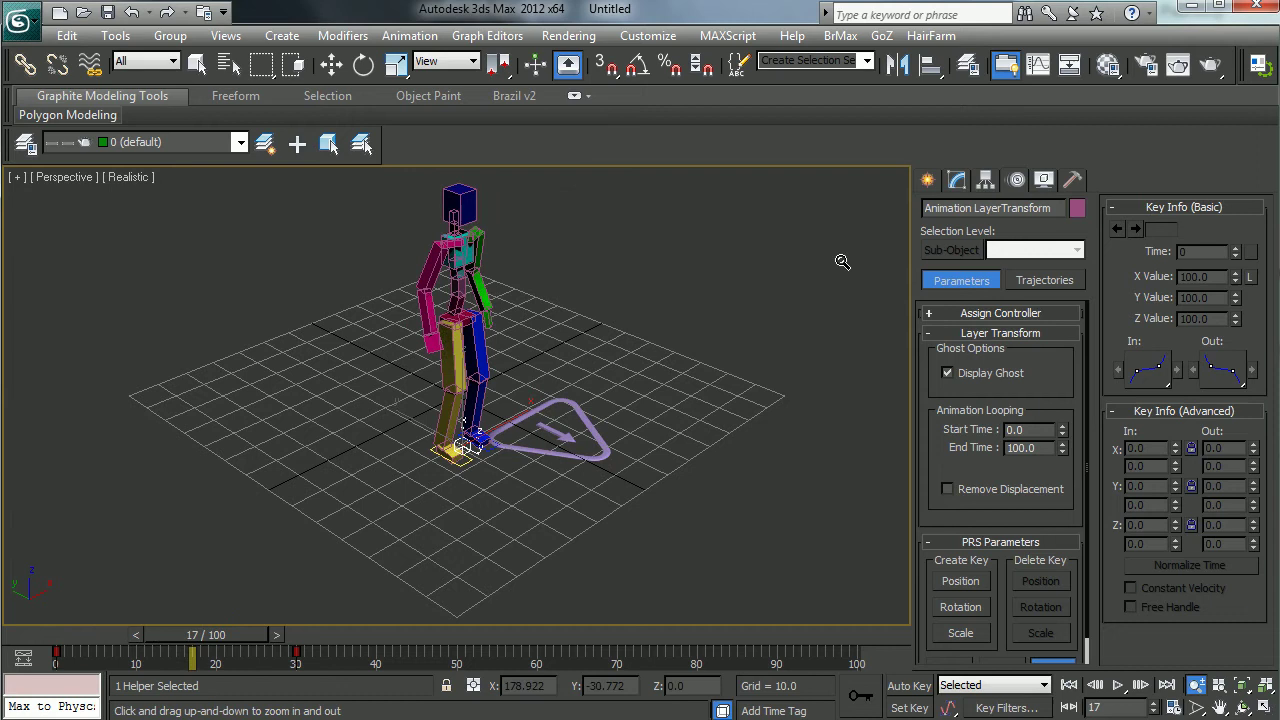
# - Select the rig base and add a second absolute layer via the Add Layer flyout
pyautogui.click(197, 63)
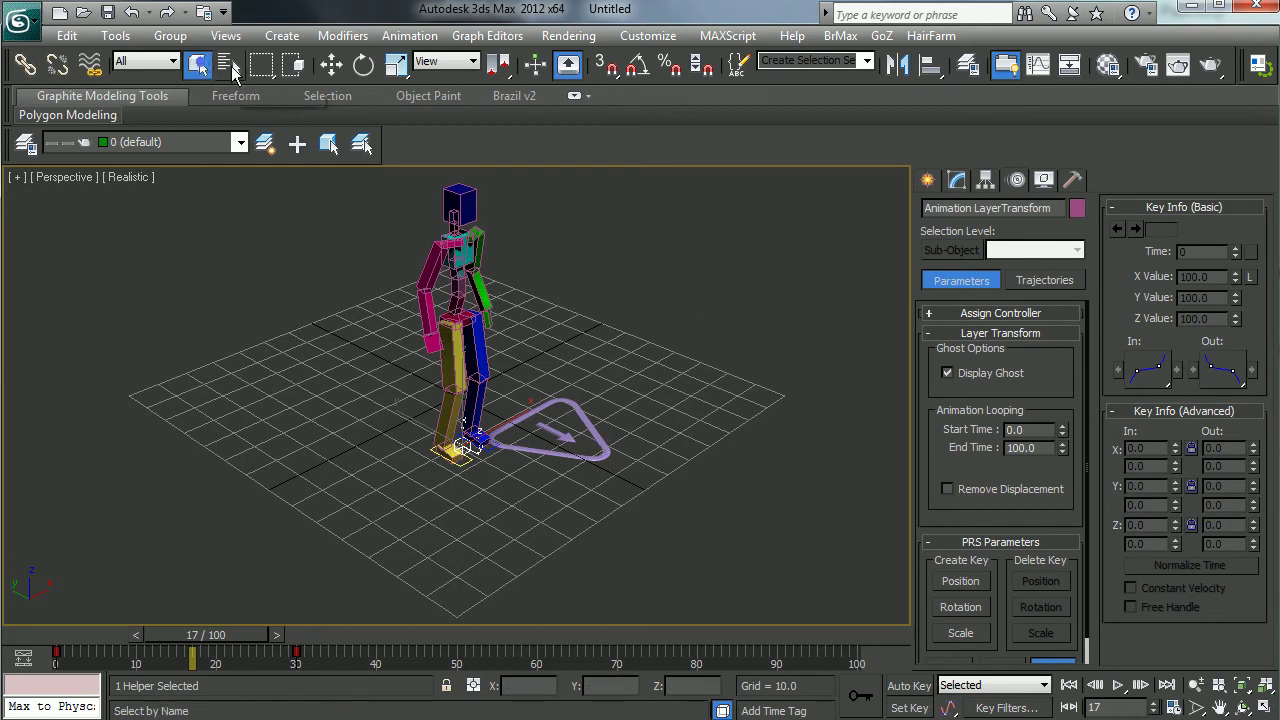
pyautogui.click(603, 447)
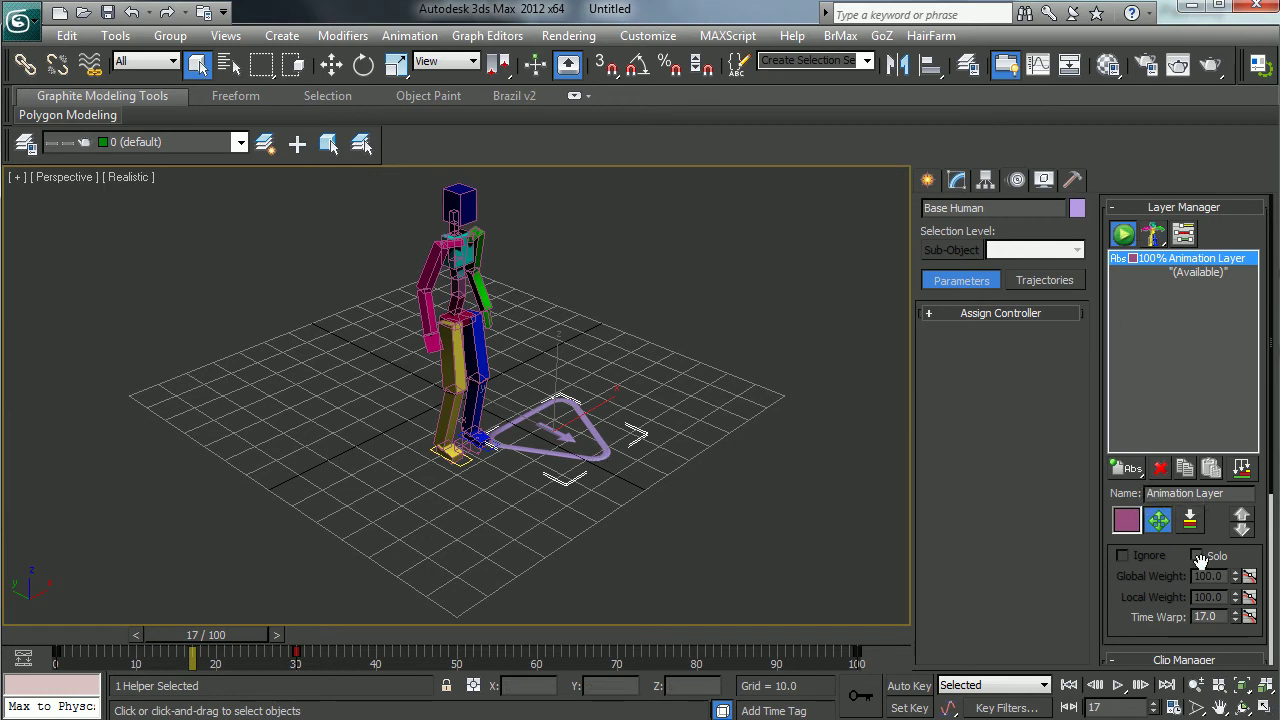
pyautogui.press('w')
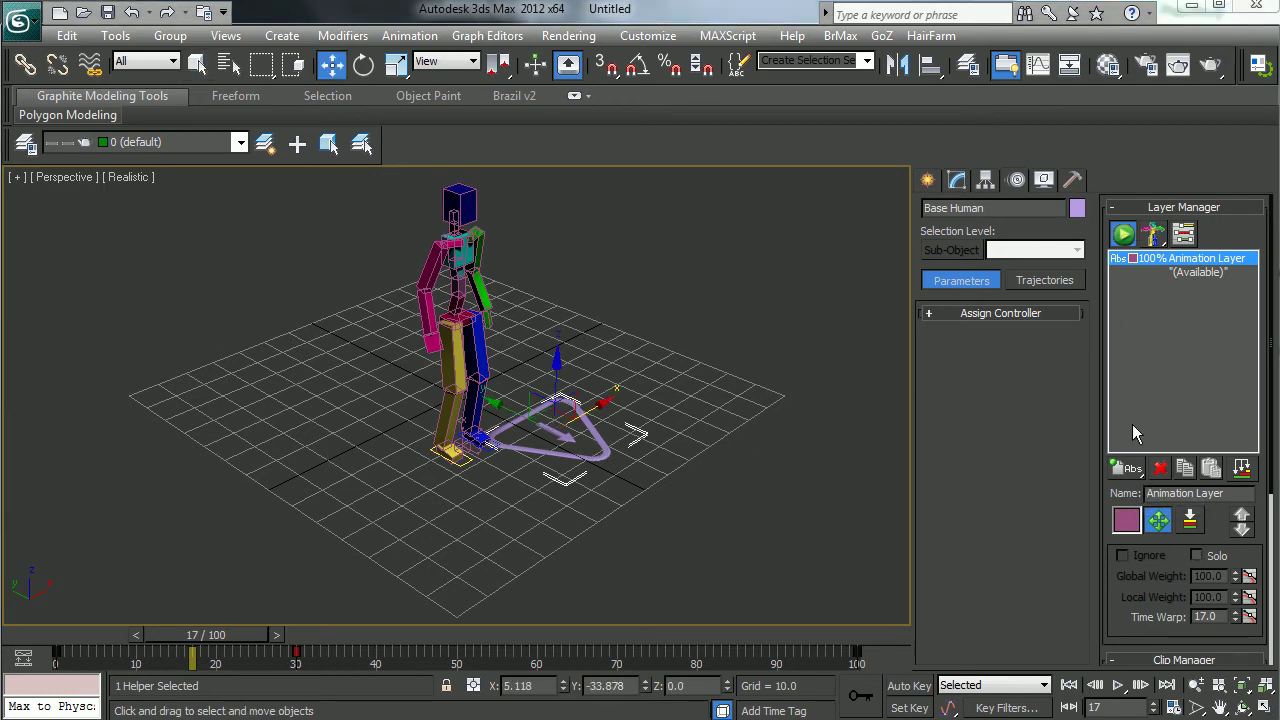
pyautogui.moveTo(1128, 467); pyautogui.dragTo(1133, 494)
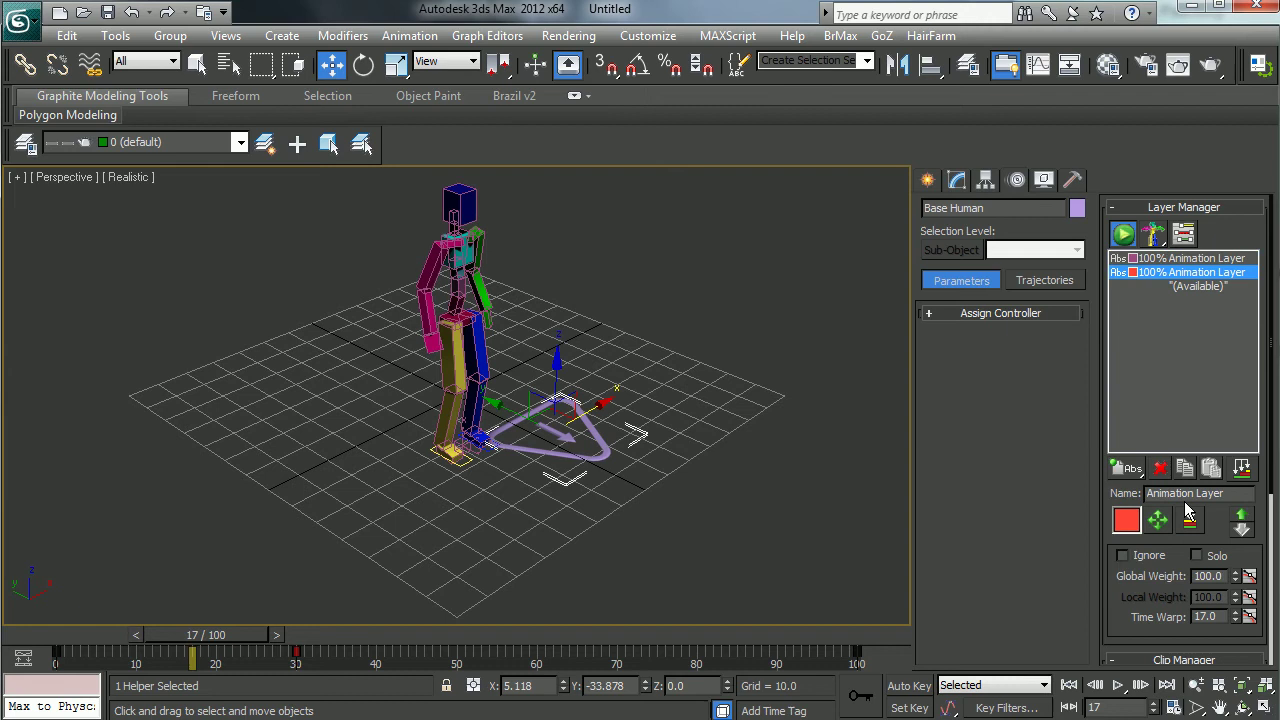
pyautogui.click(1157, 519)
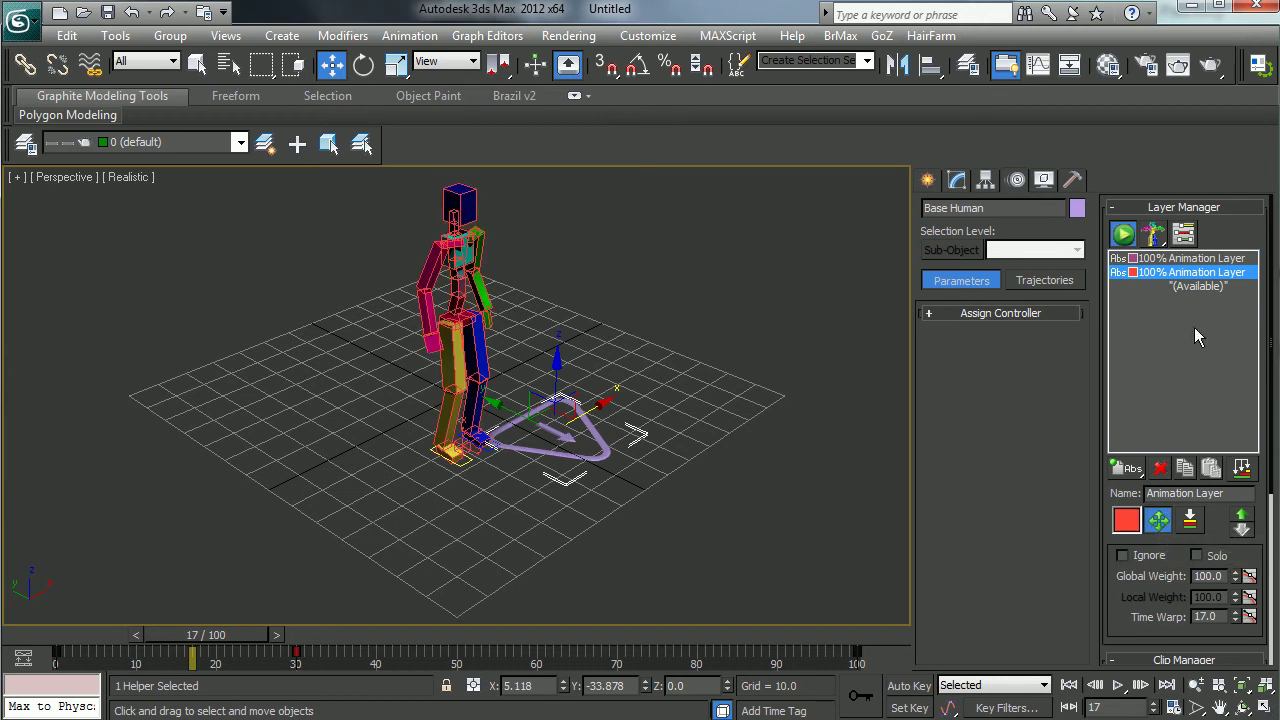
pyautogui.click(1201, 259)
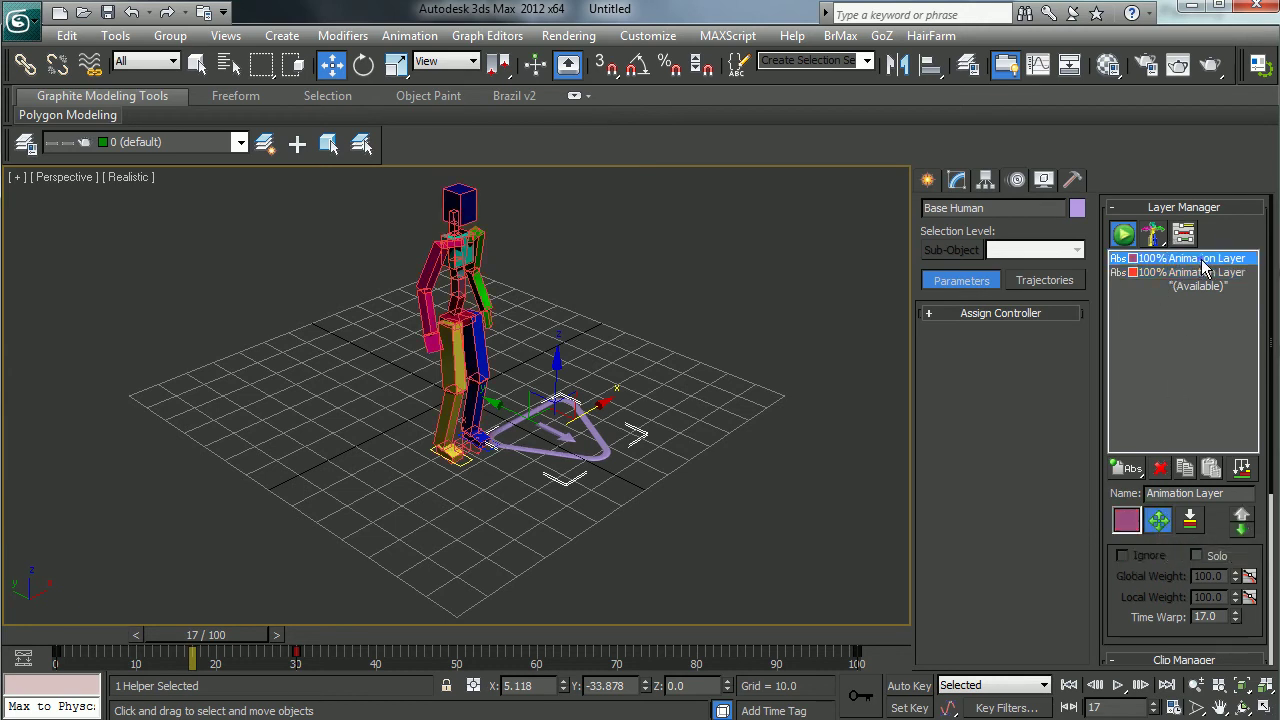
# - Key the layer transform helper moved toward the lower right at frame 27, then return to frame 0
pyautogui.click(1157, 519)
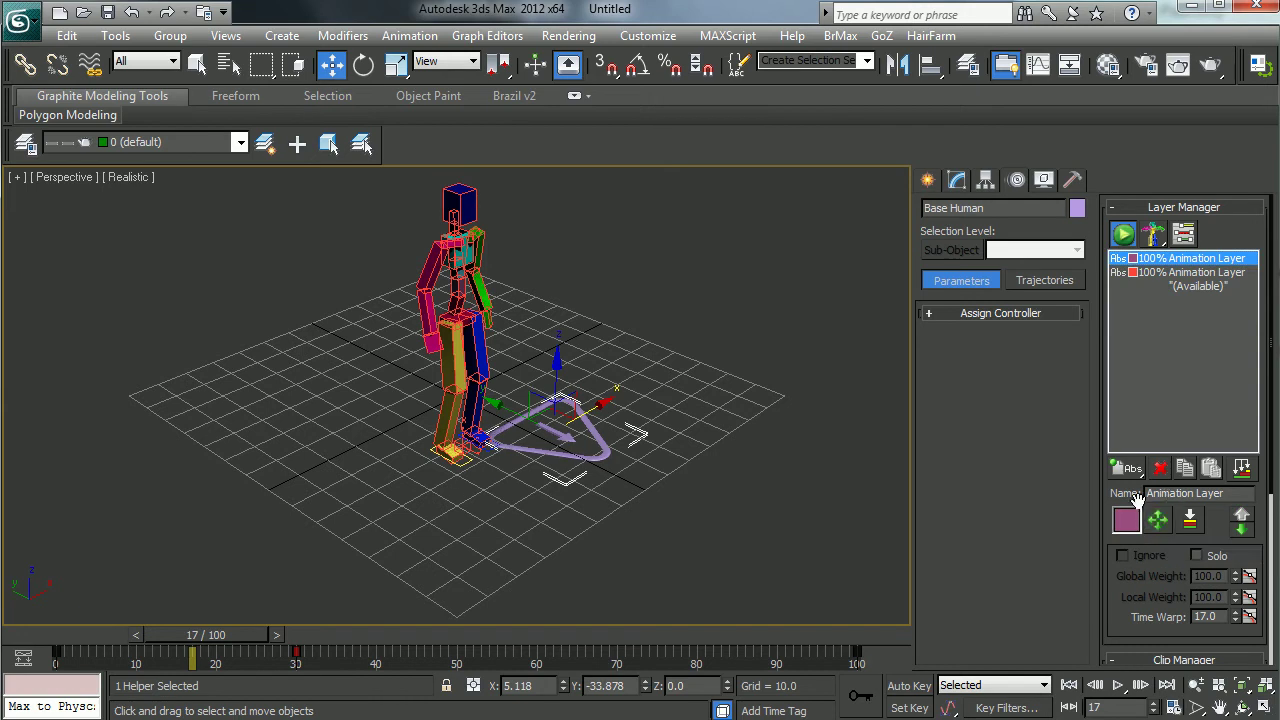
pyautogui.click(463, 443)
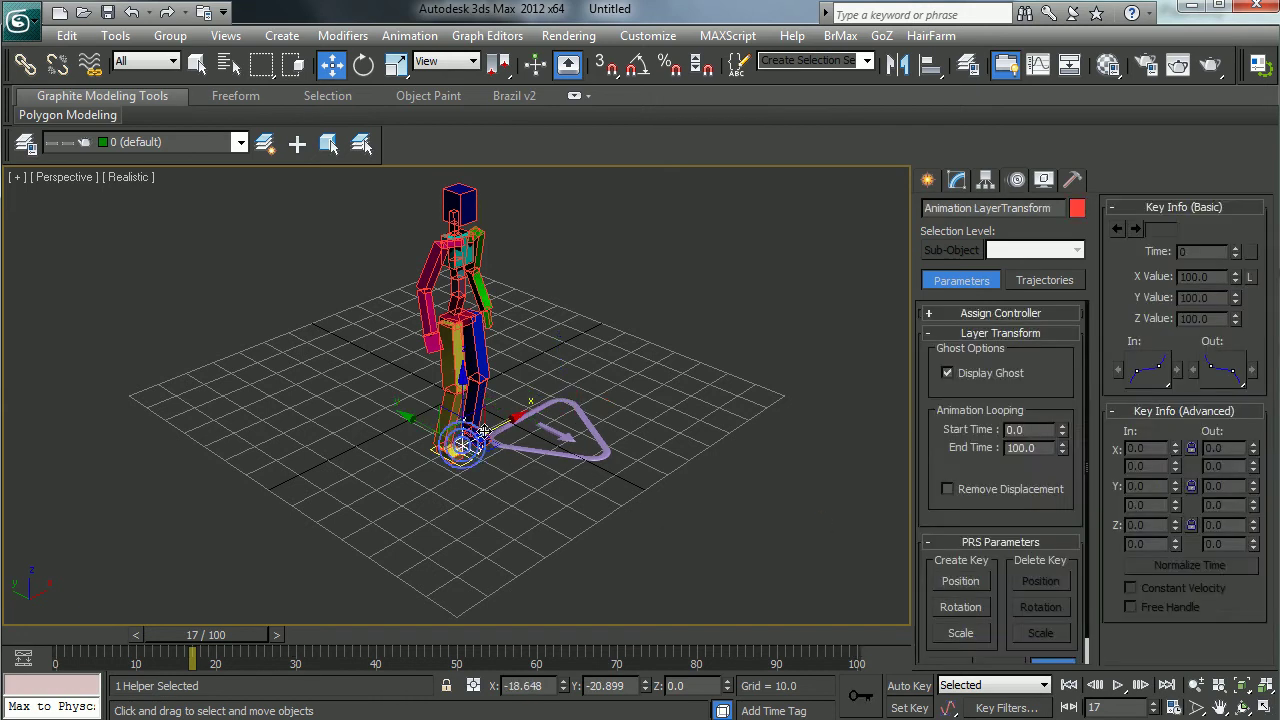
pyautogui.click(912, 686)
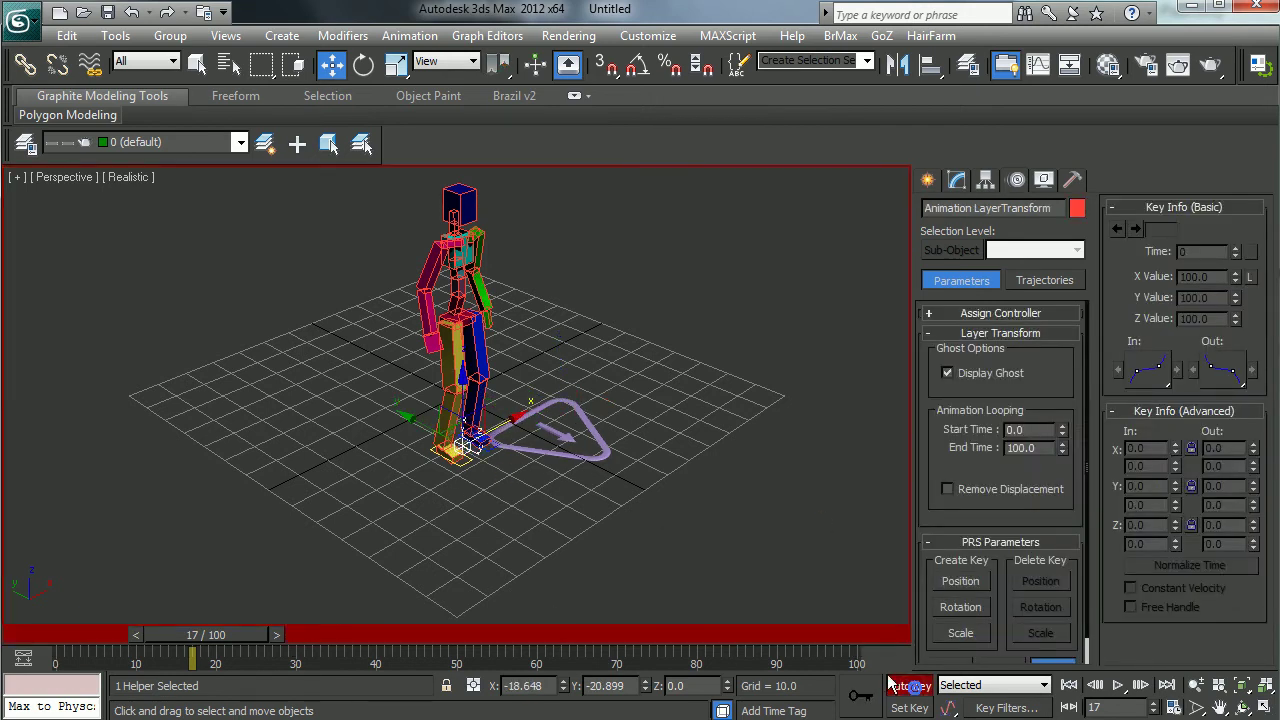
pyautogui.moveTo(252, 634); pyautogui.dragTo(332, 634)
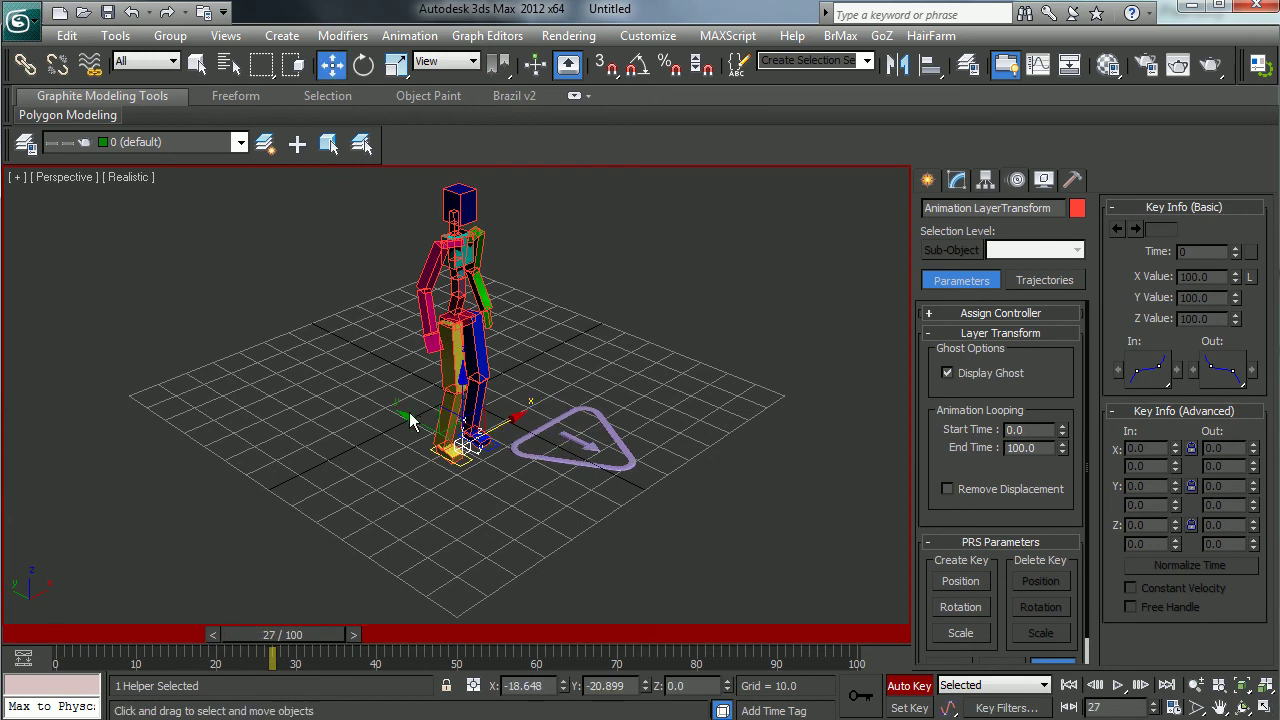
pyautogui.moveTo(415, 423); pyautogui.dragTo(549, 498)
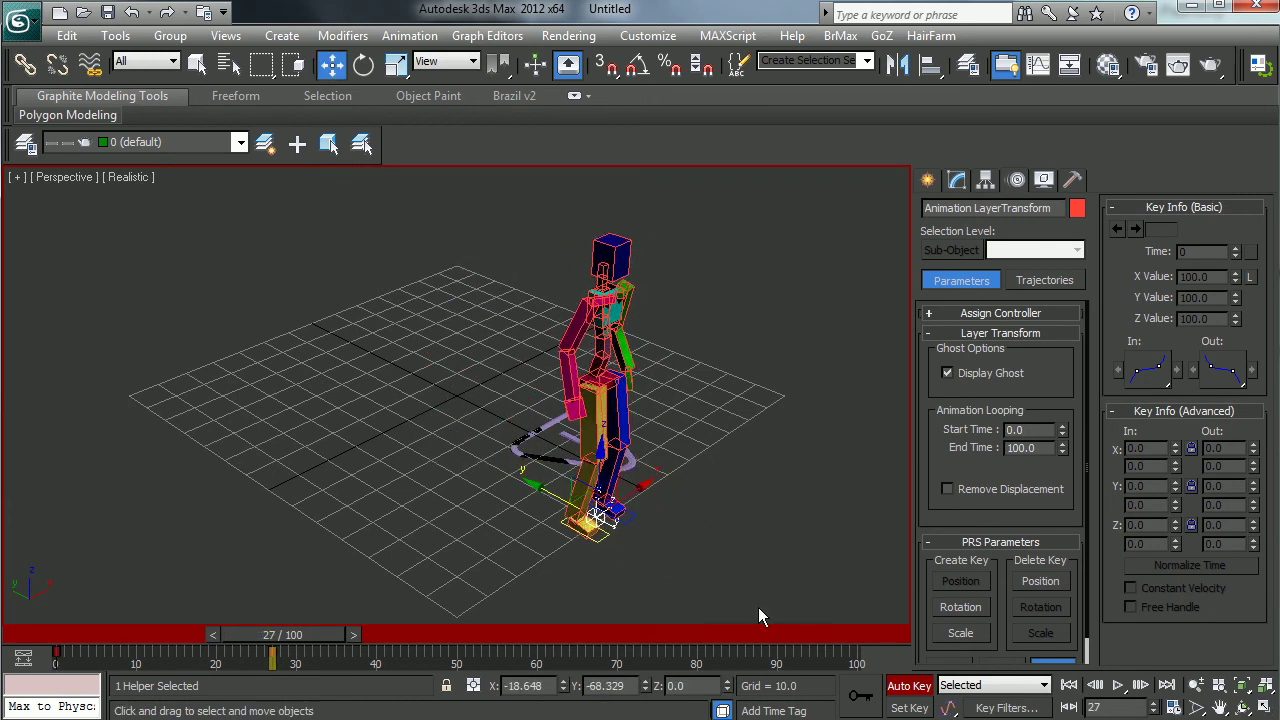
pyautogui.click(909, 686)
pyautogui.moveTo(282, 634); pyautogui.dragTo(128, 660)
# - Select the rig base, turn on the layer ghost, and scrub to compare the layers
pyautogui.press('w')
pyautogui.click(546, 440)
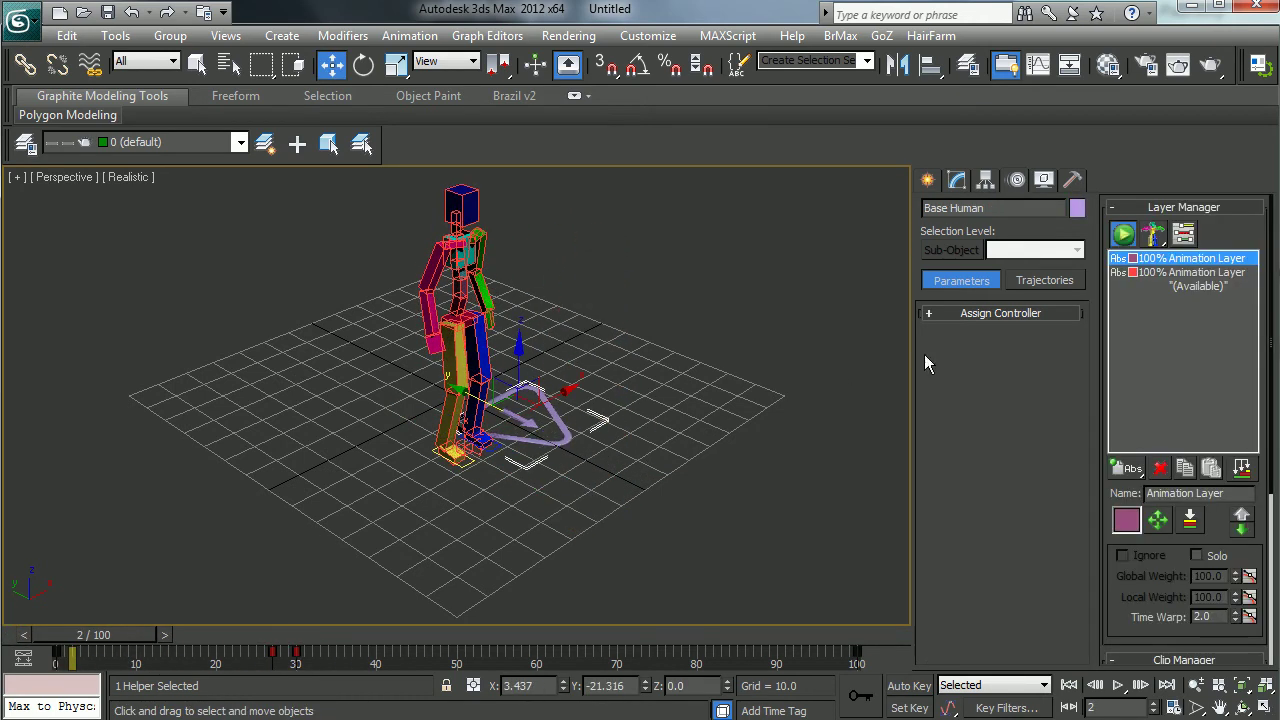
pyautogui.click(1158, 517)
pyautogui.moveTo(128, 637); pyautogui.dragTo(292, 637)
# - Select the second, red animation layer and scrub to review its motion
pyautogui.press('w')
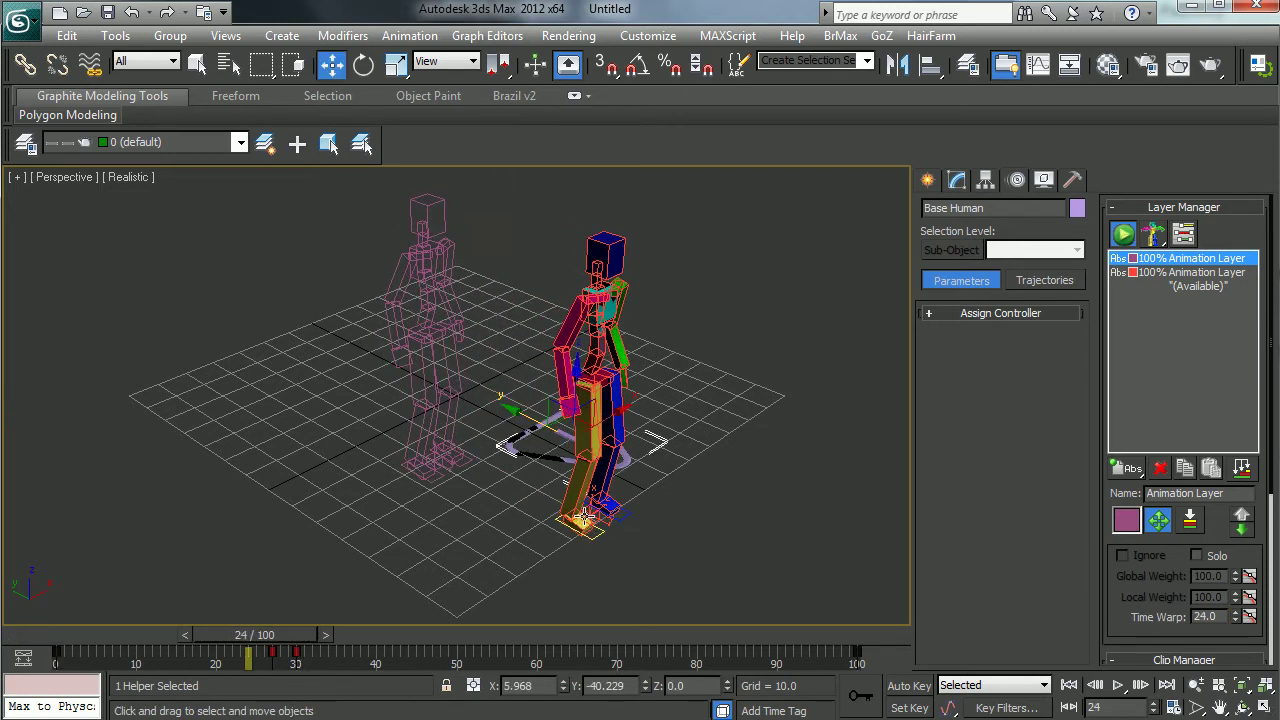
pyautogui.click(1222, 274)
pyautogui.moveTo(255, 648)
pyautogui.mouseDown()
pyautogui.moveTo(122, 645)
pyautogui.moveTo(310, 645)
pyautogui.moveTo(100, 658)
pyautogui.moveTo(271, 645)
pyautogui.moveTo(186, 645)
pyautogui.moveTo(236, 645)
pyautogui.mouseUp()
pyautogui.press('w')
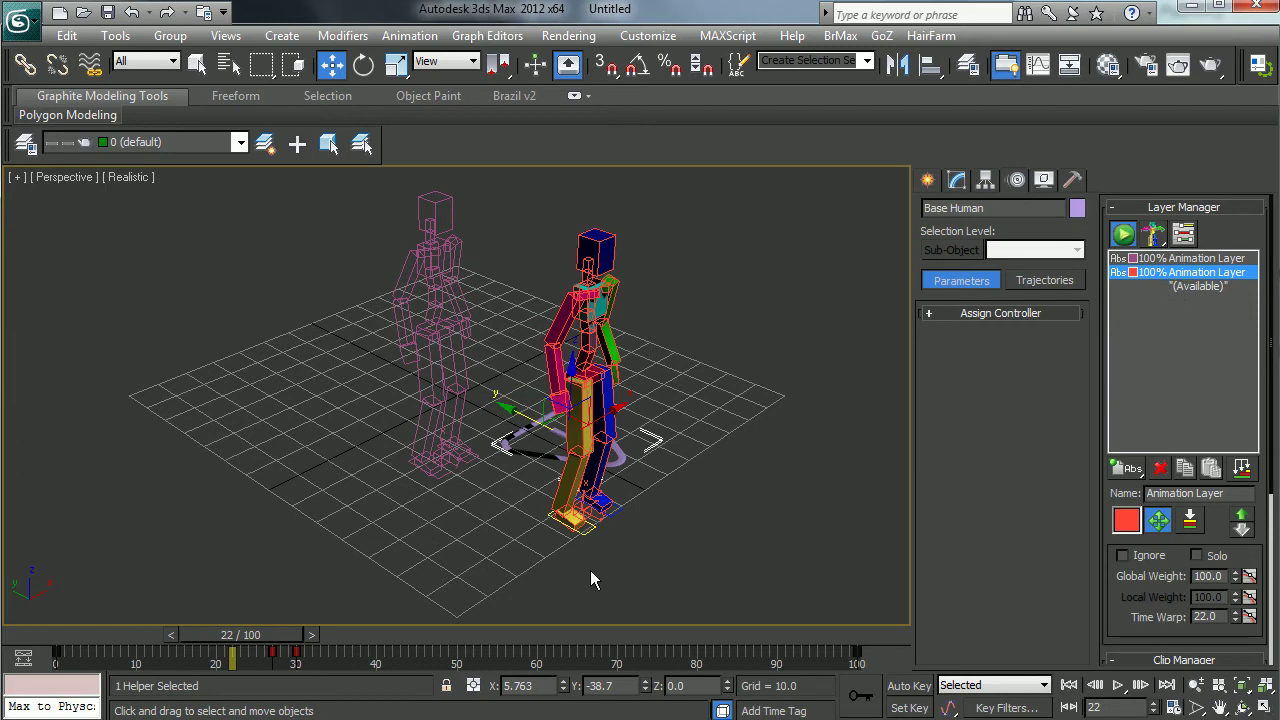
# - Set the red layer's Global Weight to 42 and scrub to check the blended position
pyautogui.moveTo(1237, 580); pyautogui.dragTo(1245, 632)
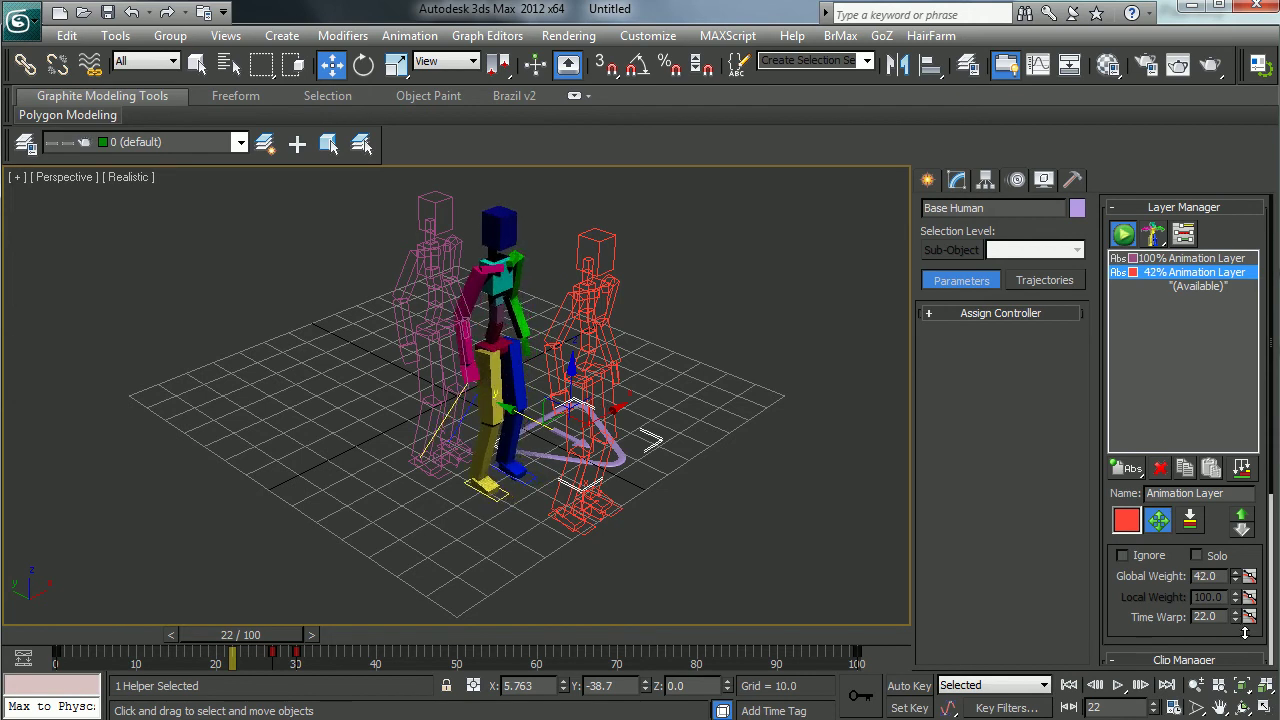
pyautogui.moveTo(280, 638); pyautogui.dragTo(321, 671)
pyautogui.press('w')
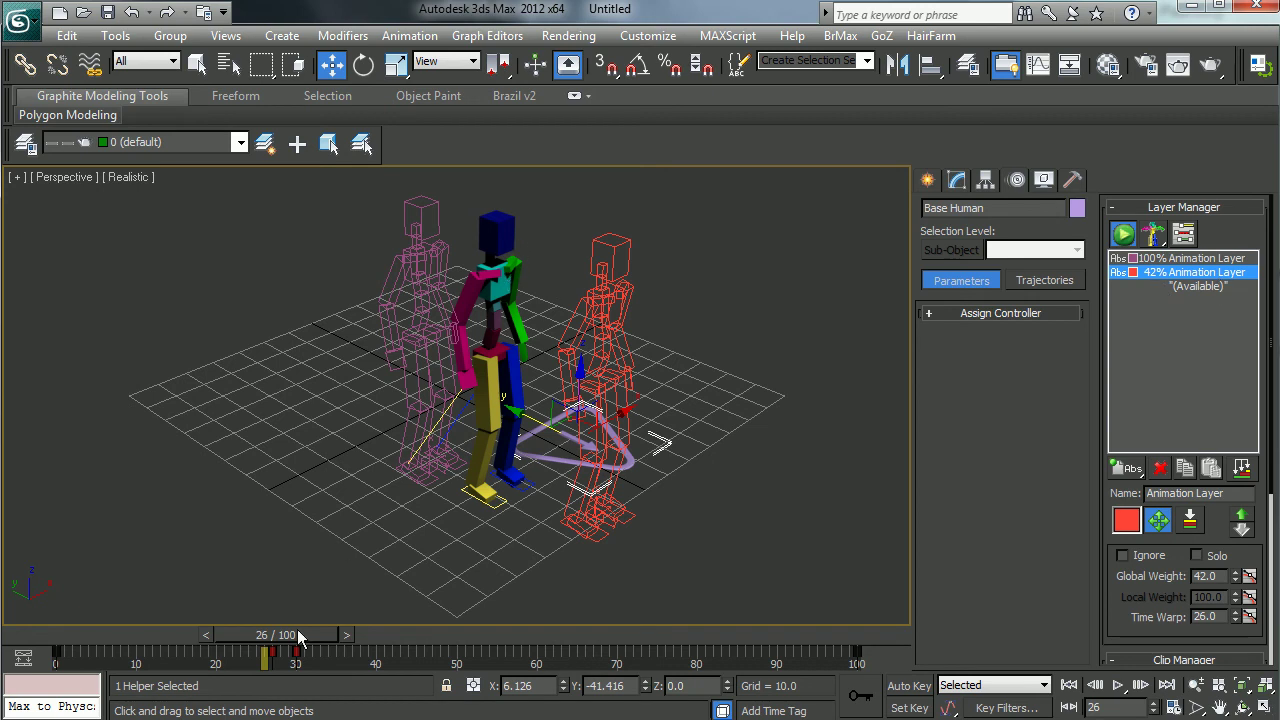
pyautogui.moveTo(298, 636); pyautogui.dragTo(341, 656)
pyautogui.press('w')
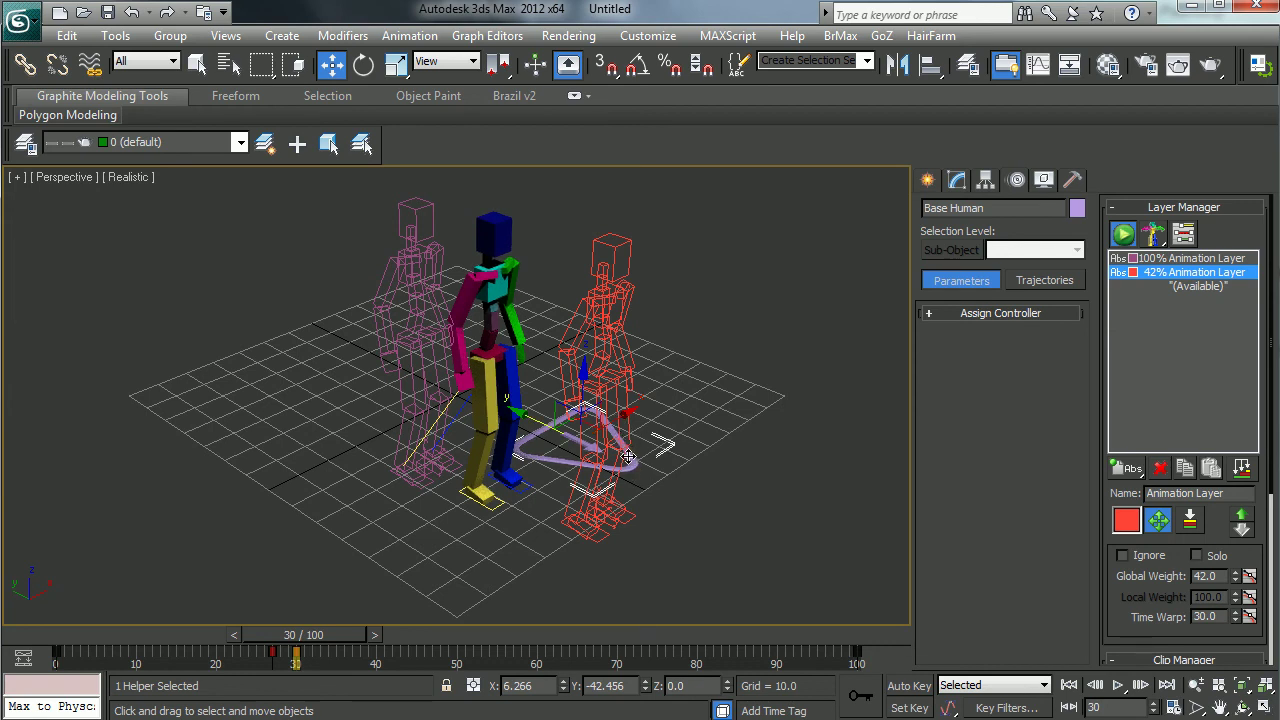
pyautogui.moveTo(630, 460); pyautogui.dragTo(628, 420)
# - Select the layer transform helper at the red figure's feet and check its name
pyautogui.click(599, 513)
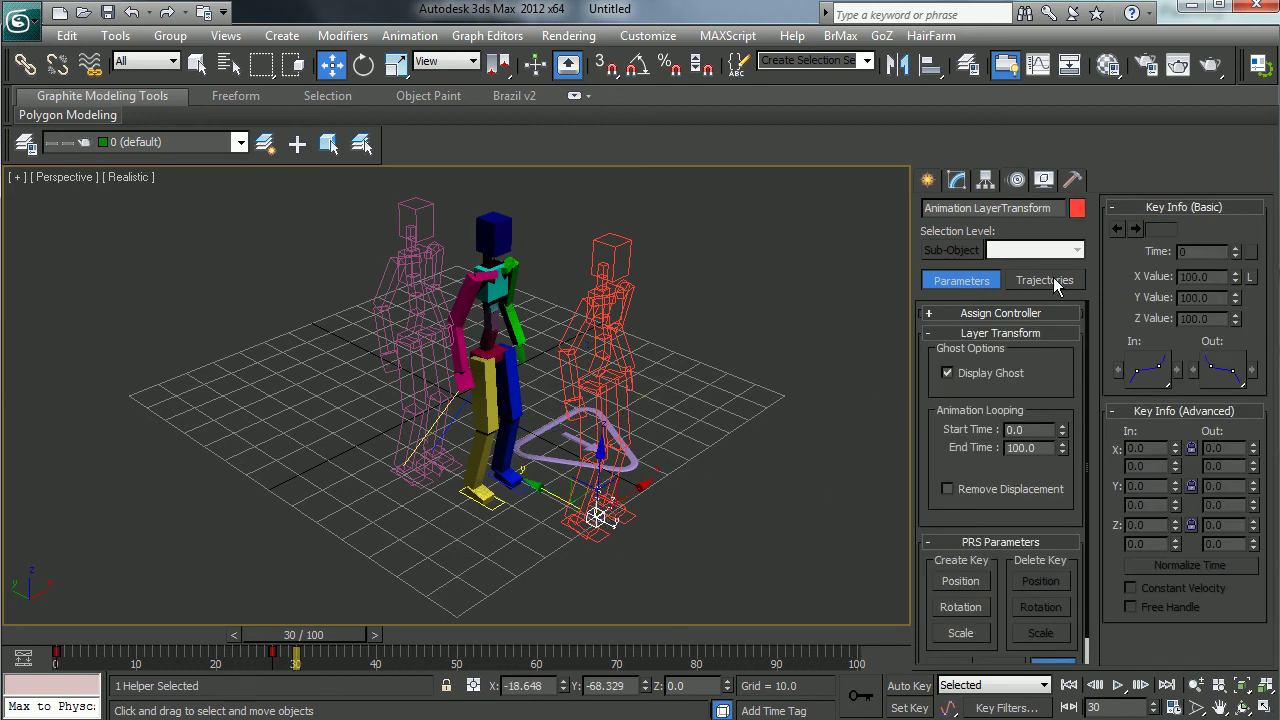
pyautogui.moveTo(1036, 207); pyautogui.dragTo(766, 582)
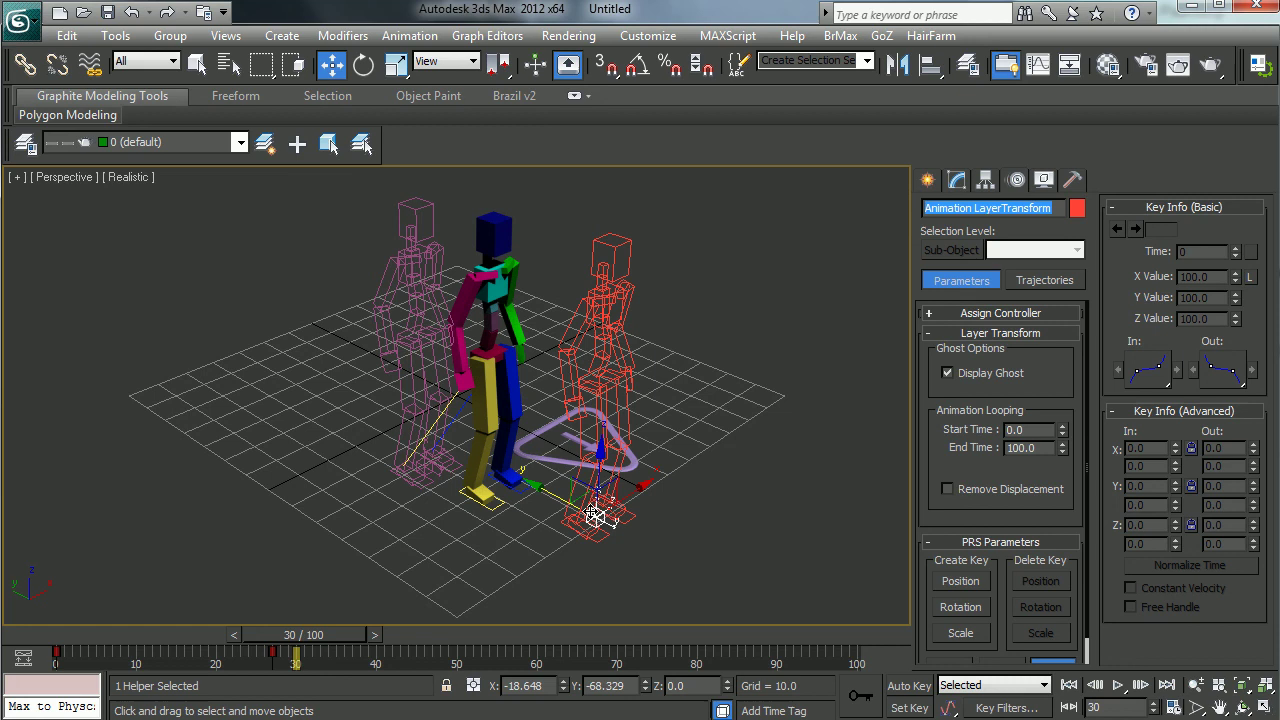
pyautogui.click(683, 557)
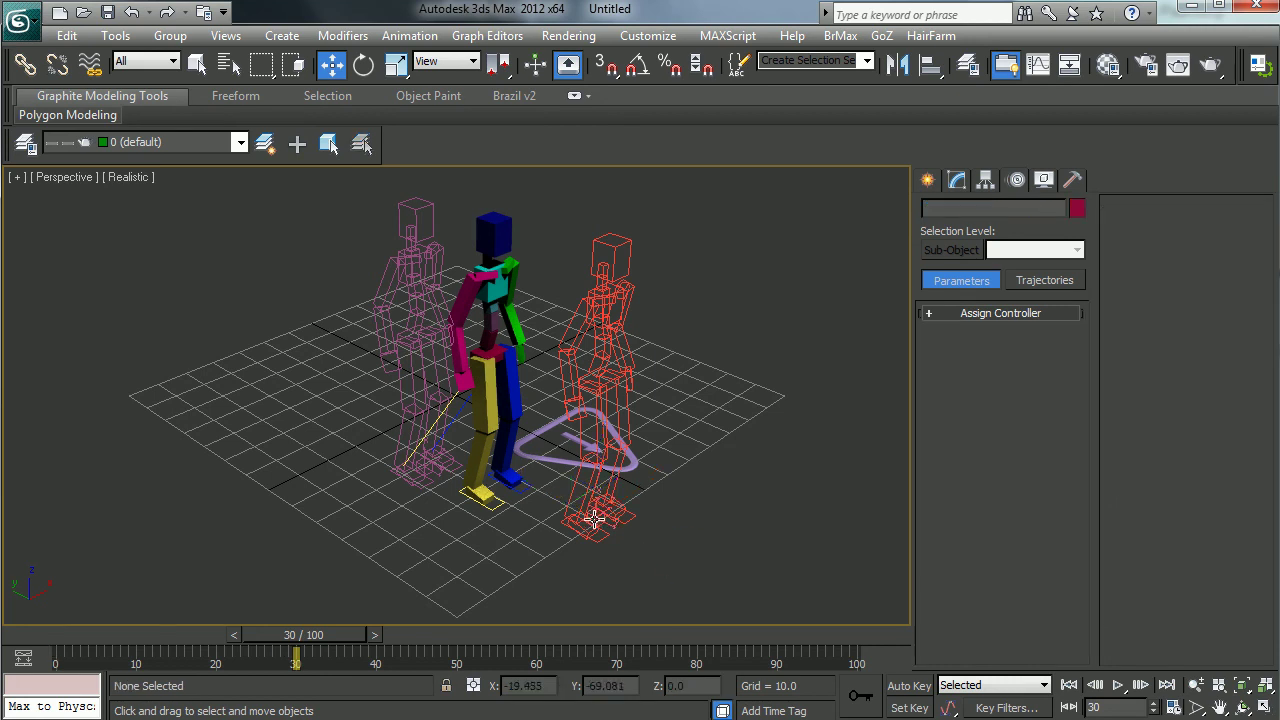
pyautogui.click(596, 514)
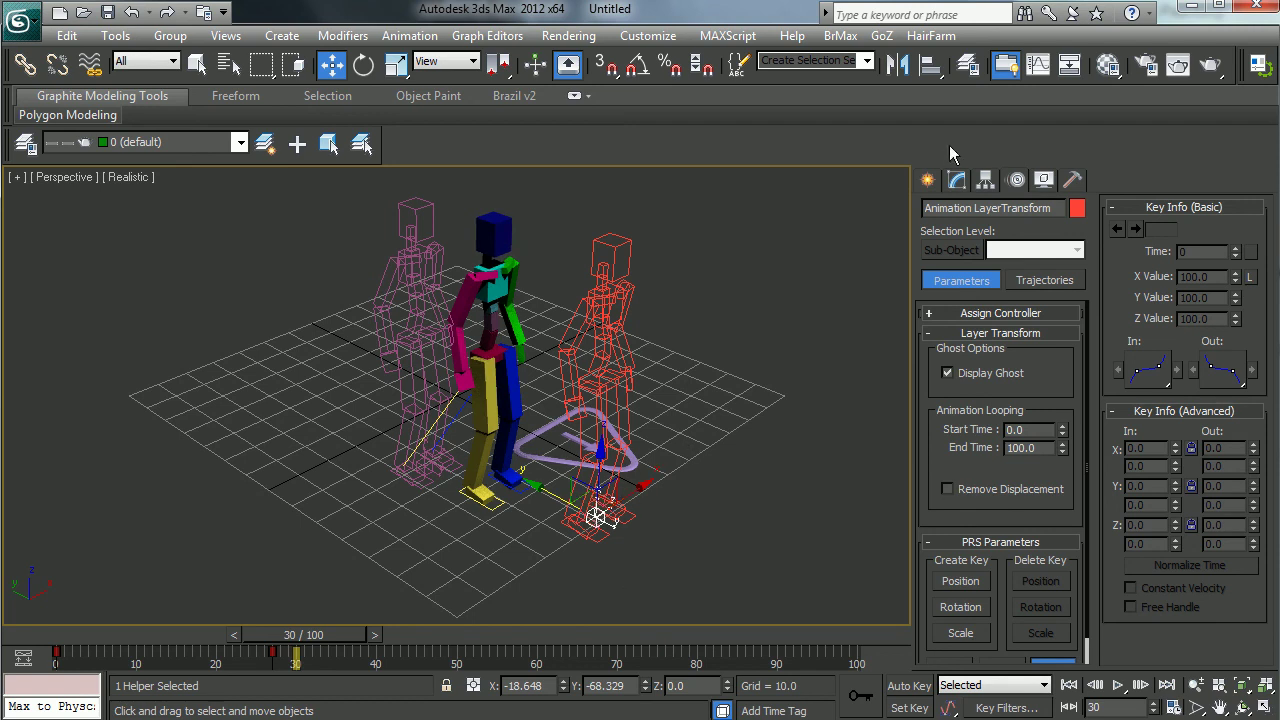
# - Create Sphere001, a small sphere of radius 2.73, near the grid's right edge
pyautogui.click(935, 178)
pyautogui.click(962, 329)
pyautogui.moveTo(765, 385); pyautogui.dragTo(770, 390)
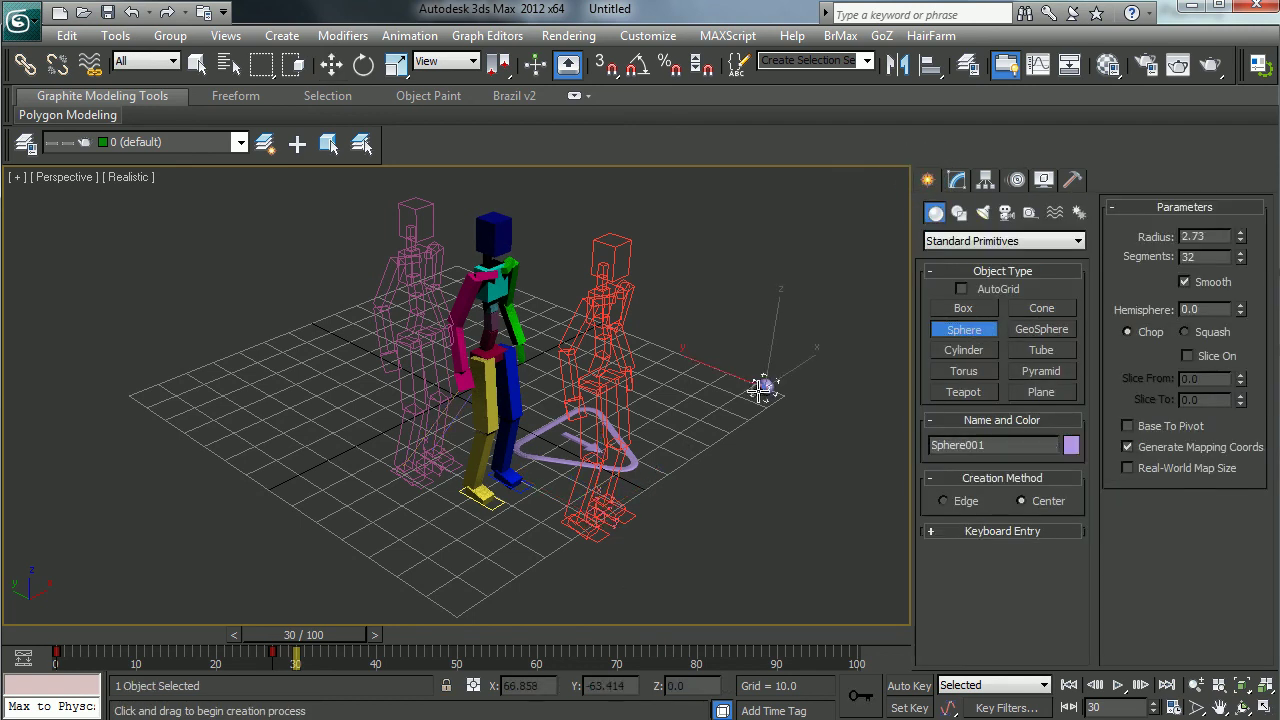
pyautogui.click(957, 179)
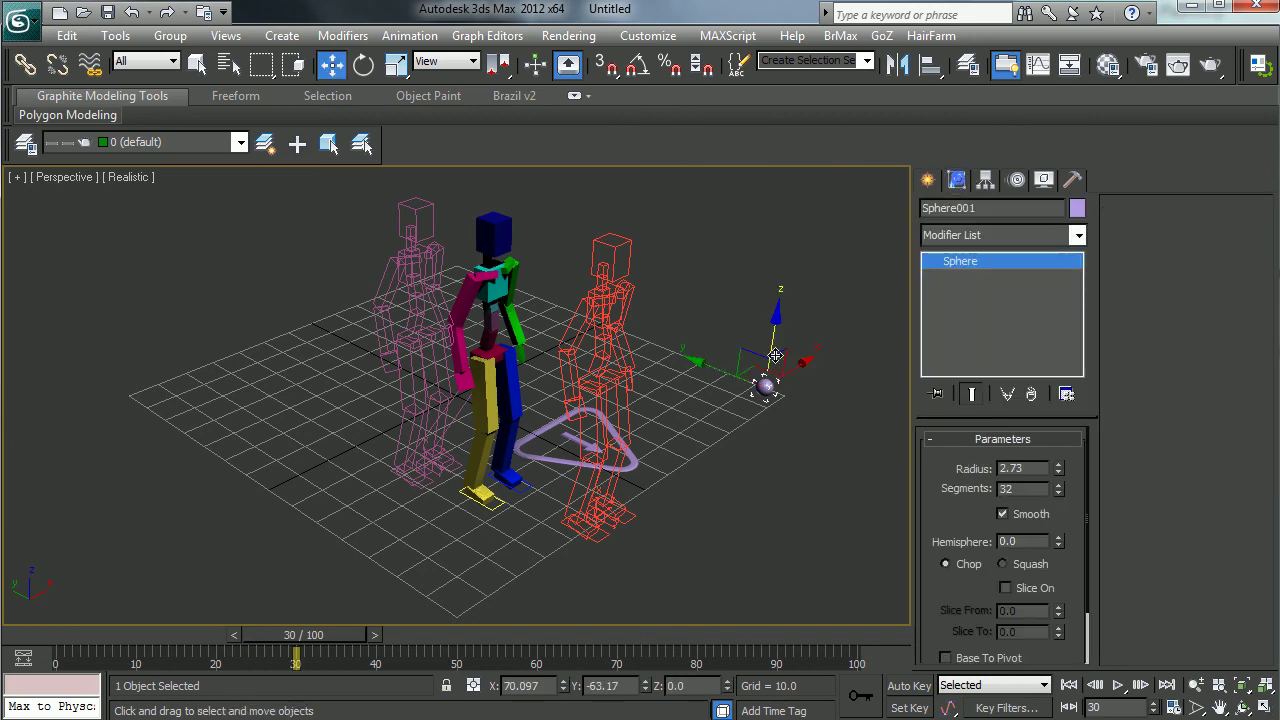
# - Link the red figure's layer transform helper to Sphere001 as its parent
pyautogui.click(600, 514)
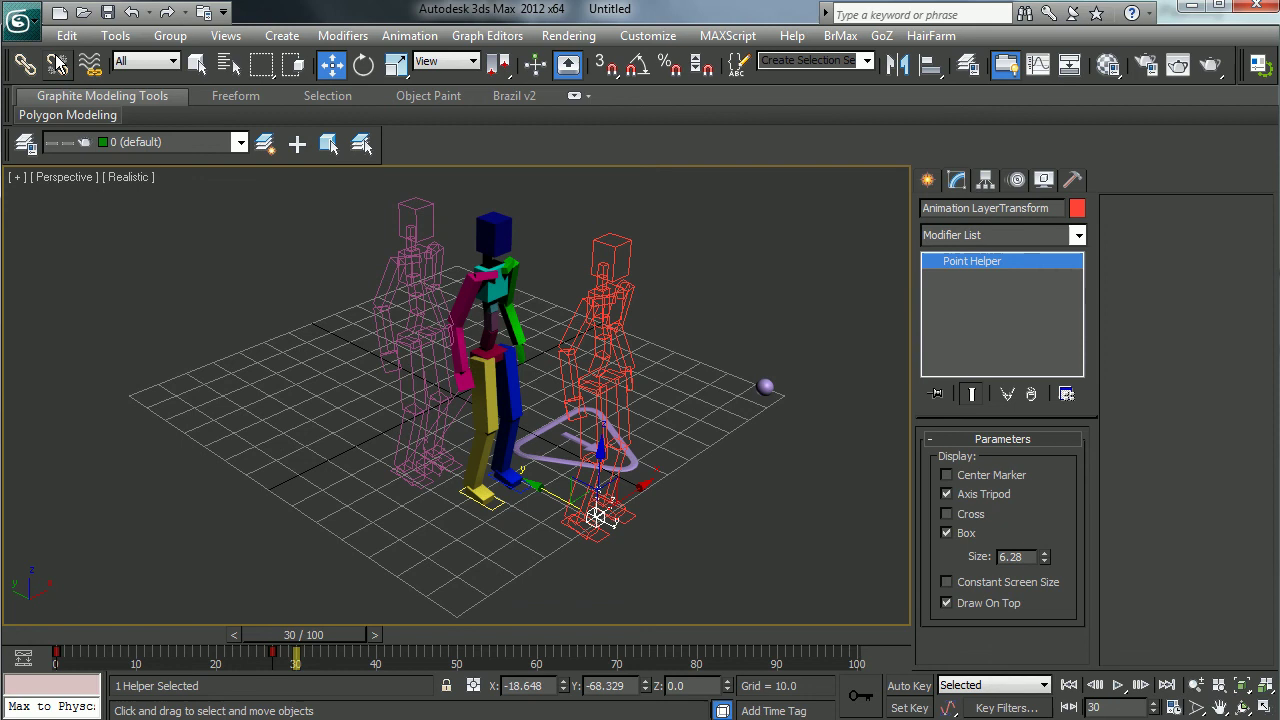
pyautogui.click(25, 64)
pyautogui.moveTo(598, 515); pyautogui.dragTo(766, 389)
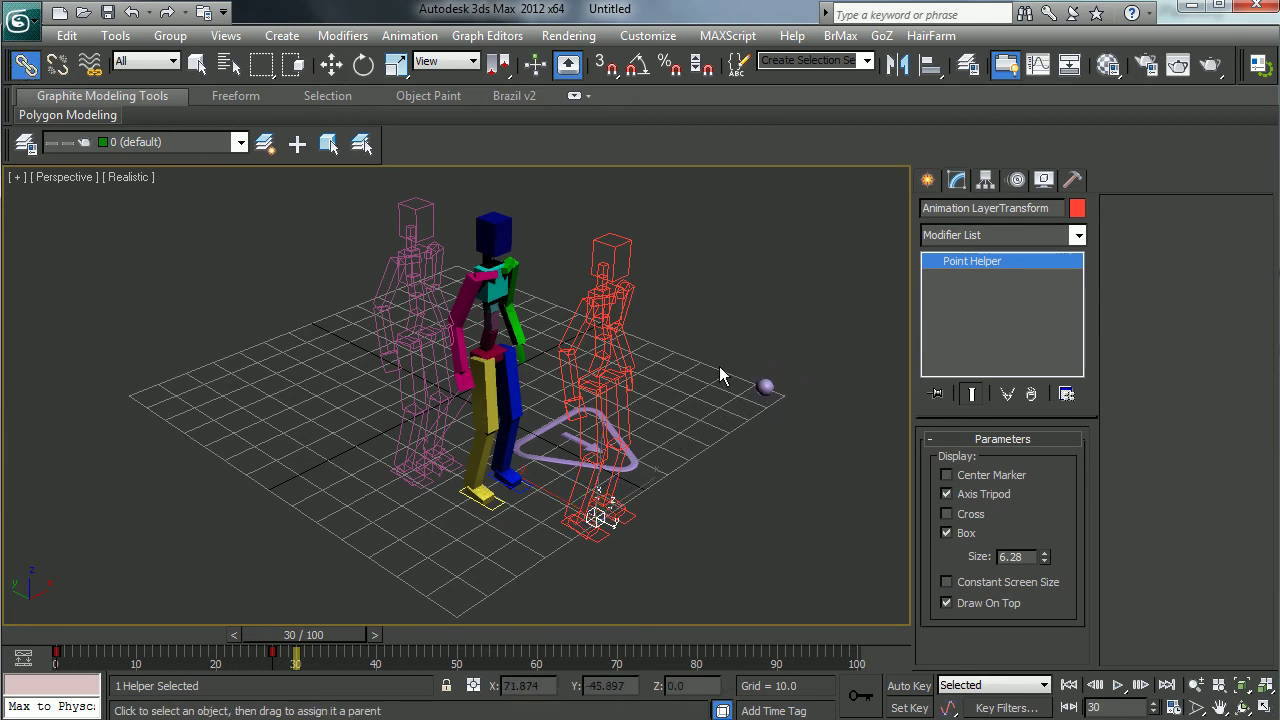
# - Move the sphere along its Y and X axes, then reselect the transform helper
pyautogui.click(331, 64)
pyautogui.click(766, 386)
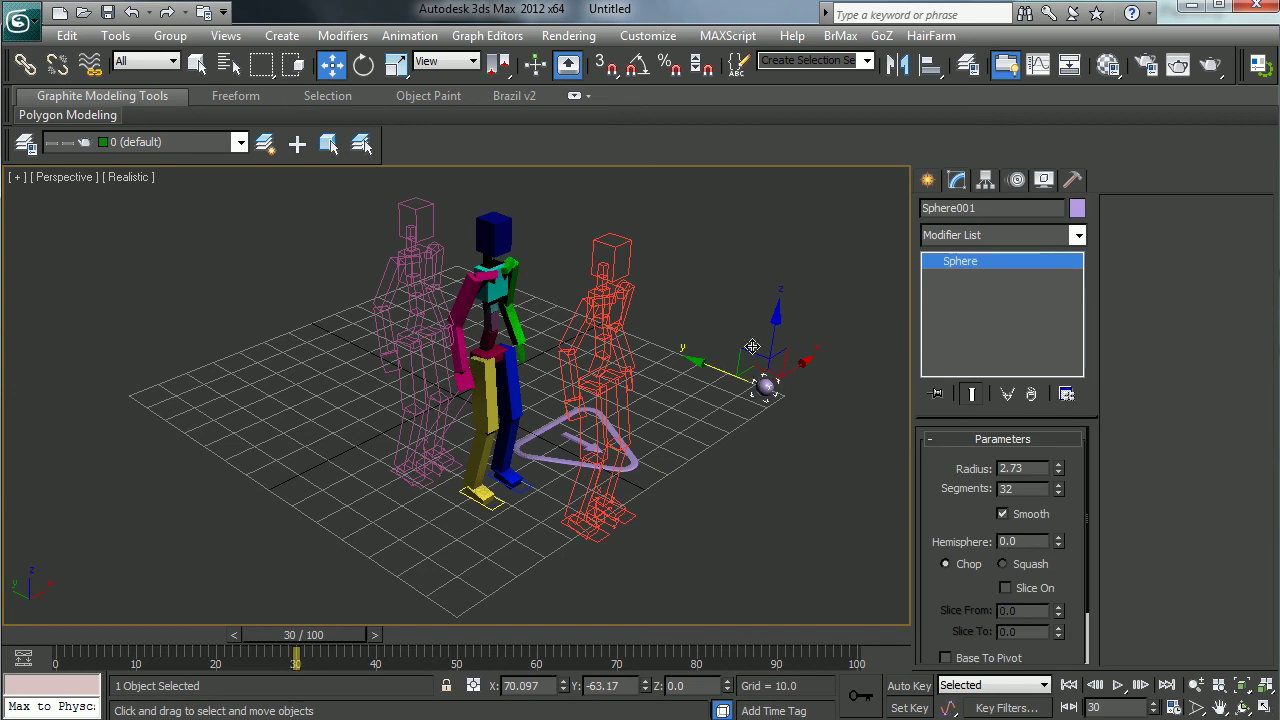
pyautogui.moveTo(731, 364)
pyautogui.mouseDown()
pyautogui.moveTo(689, 351)
pyautogui.moveTo(737, 386)
pyautogui.mouseUp()
pyautogui.moveTo(809, 362); pyautogui.dragTo(785, 377)
pyautogui.click(596, 517)
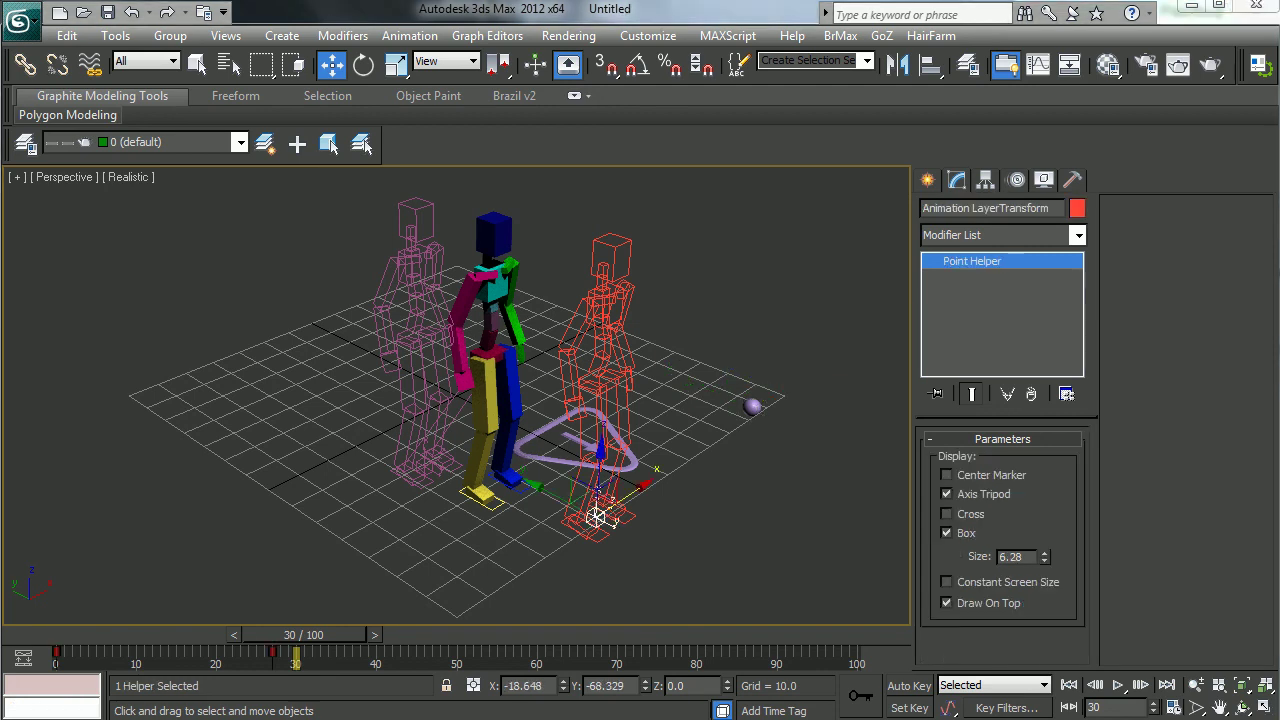